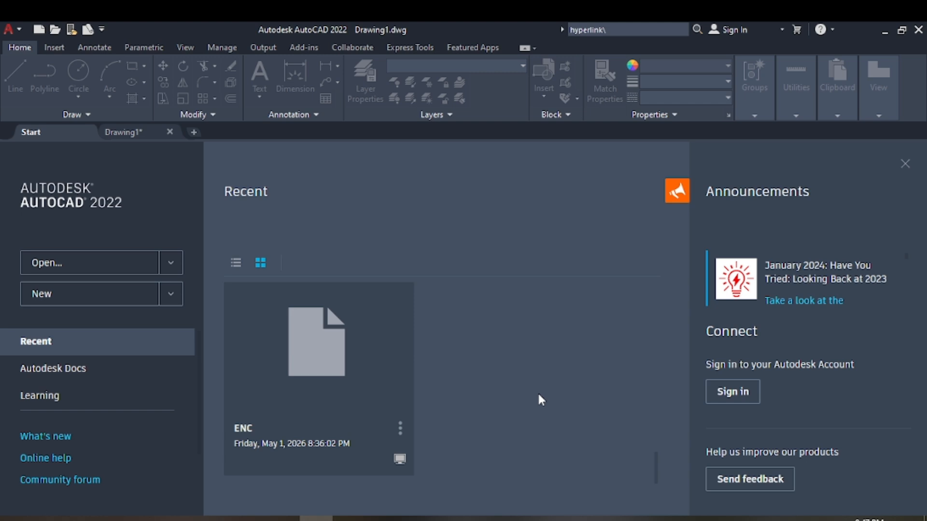
# - Switch to Drawing1 and start the QSELECT command to open Quick Select
pyautogui.click(127, 132)
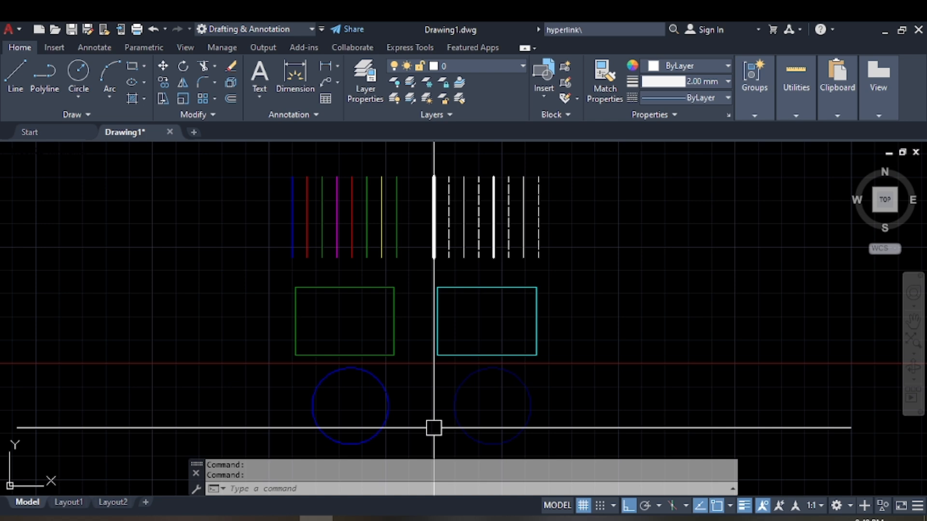
pyautogui.write('QSe')
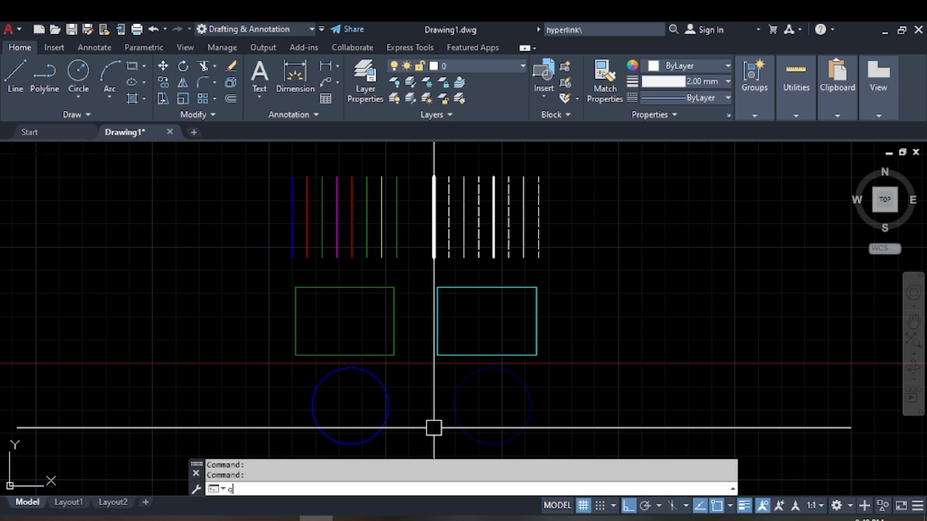
pyautogui.write('l')
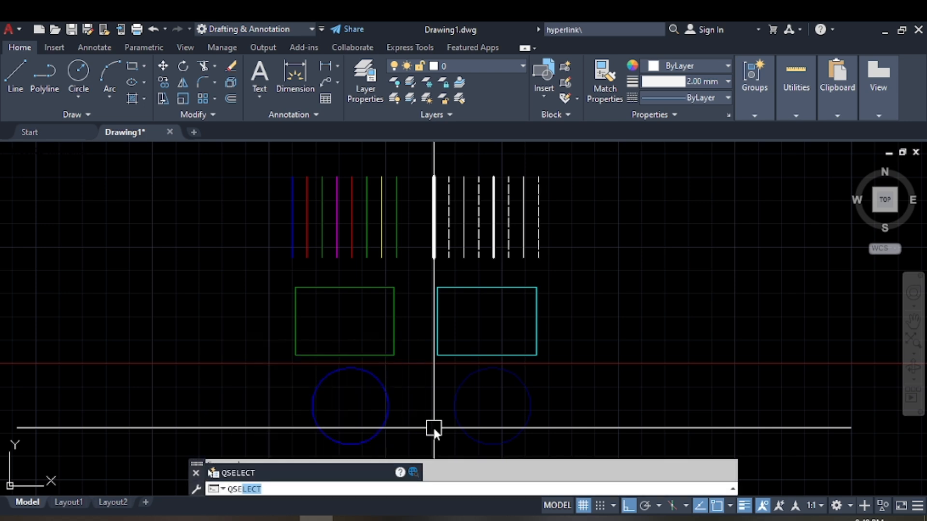
pyautogui.press('Return')
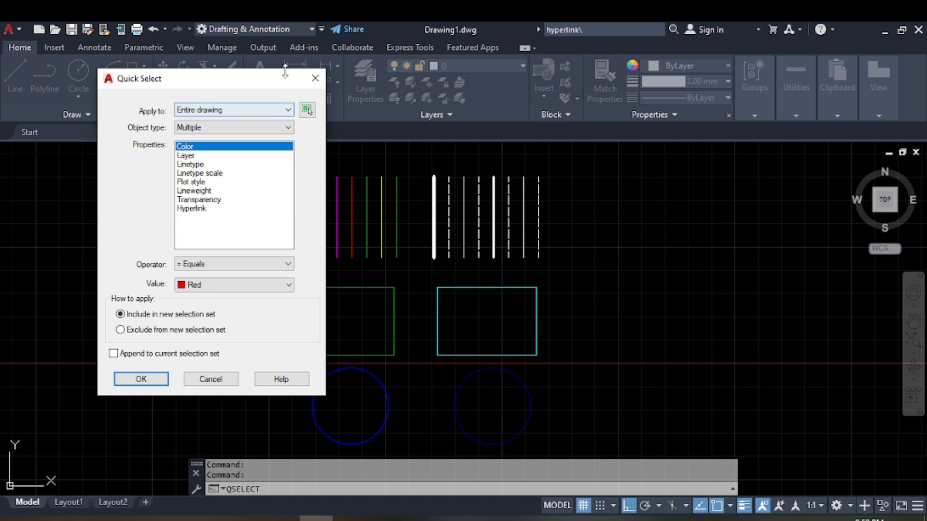
# - Limit the Quick Select scope to the group of colored vertical lines
pyautogui.click(307, 110)
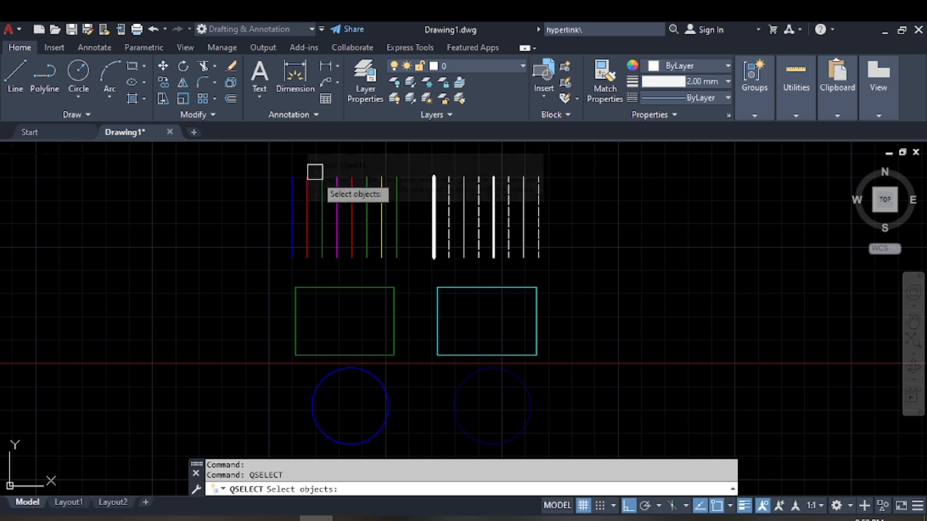
pyautogui.click(279, 161)
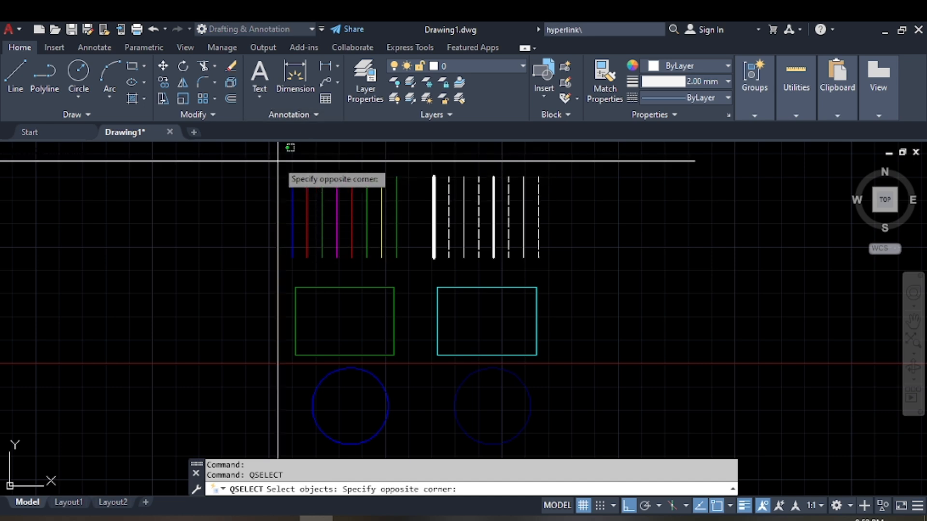
pyautogui.click(401, 272)
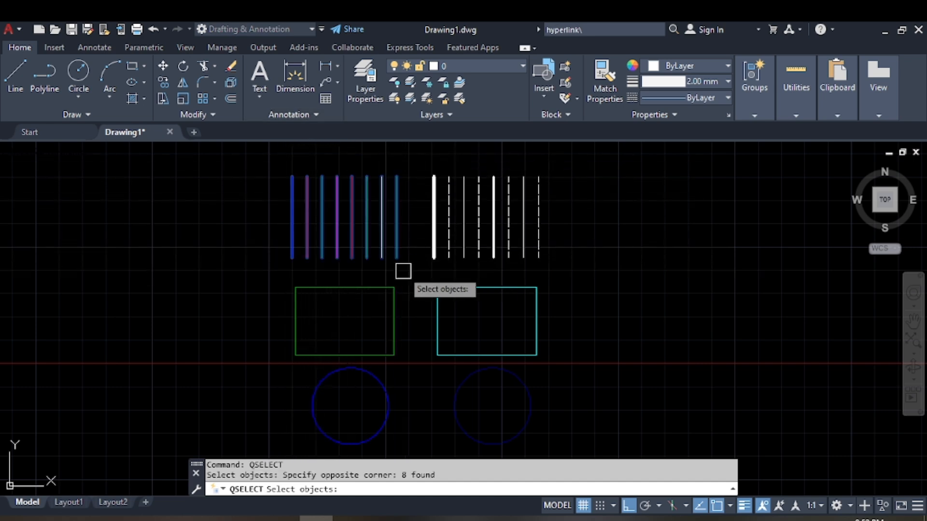
pyautogui.press('Return')
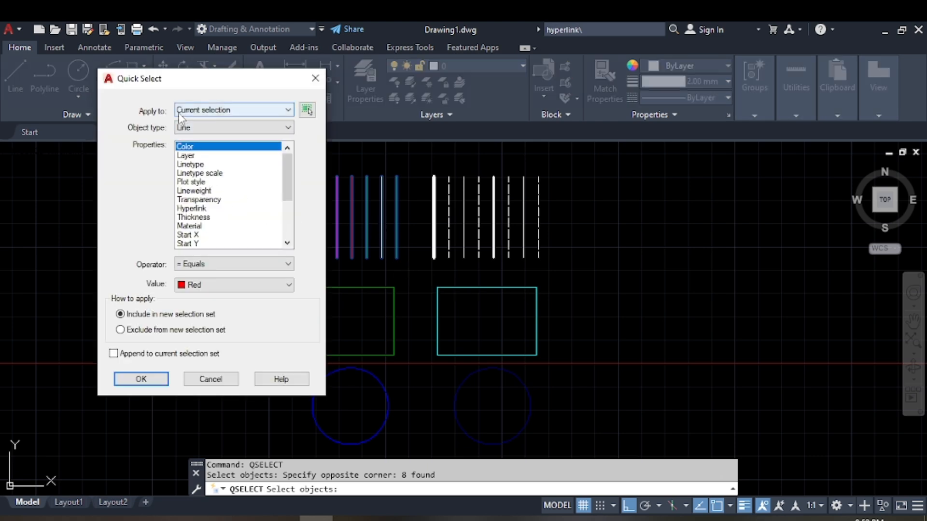
# - Switch the Quick Select scope between the current selection and the whole drawing, ending on Entire drawing
pyautogui.click(251, 118)
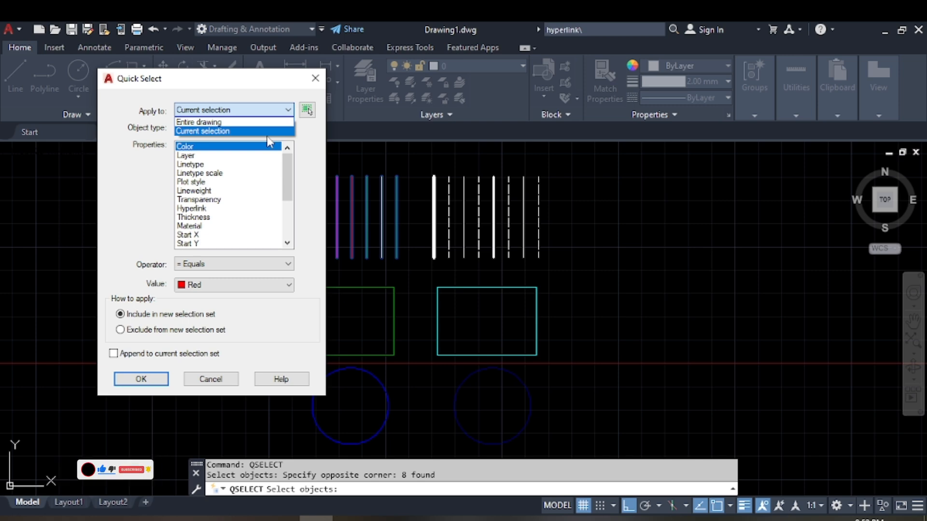
pyautogui.click(242, 123)
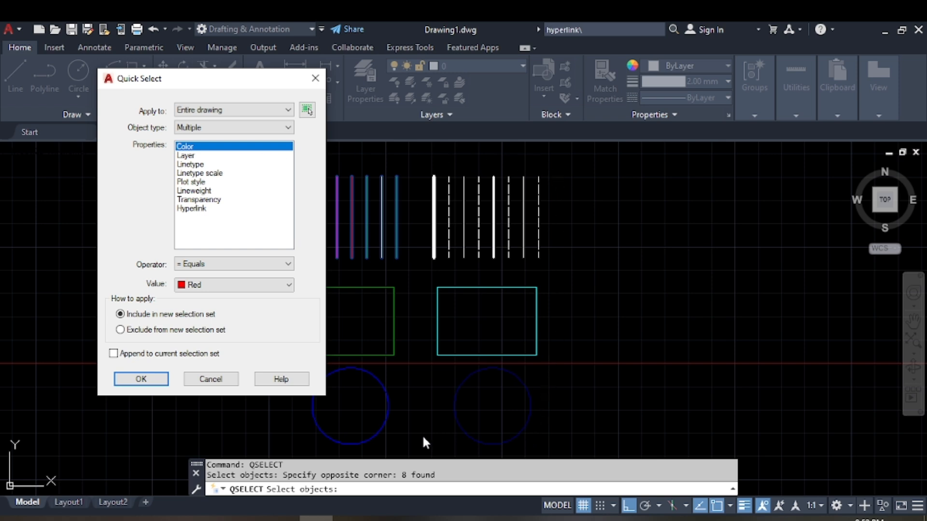
pyautogui.click(234, 111)
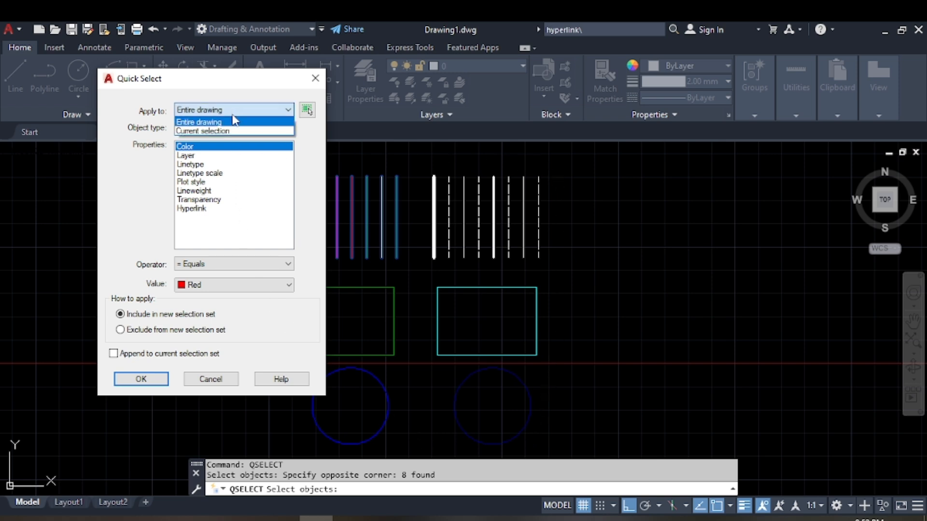
pyautogui.click(229, 131)
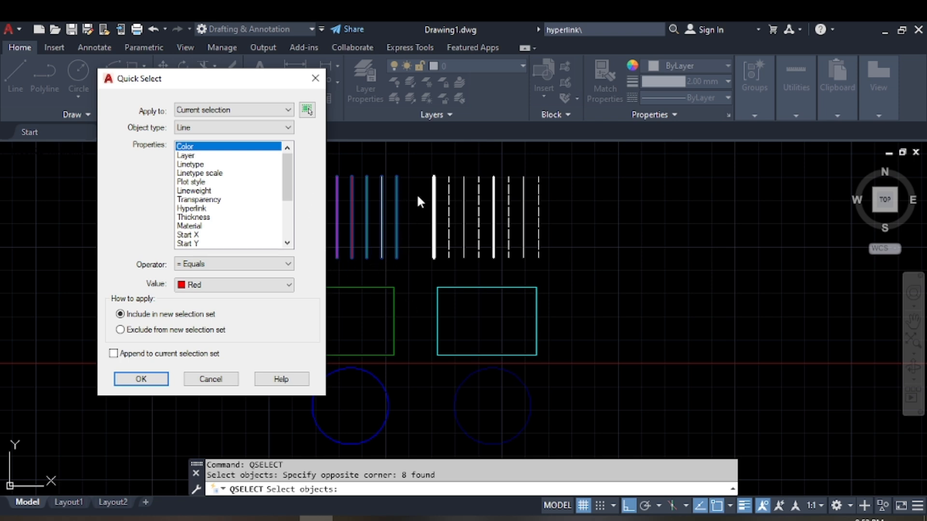
pyautogui.click(264, 111)
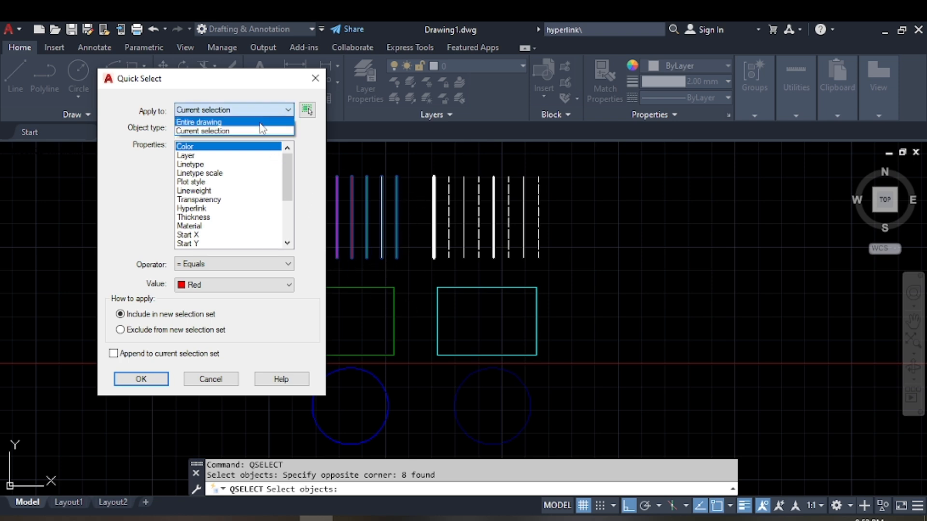
pyautogui.click(261, 121)
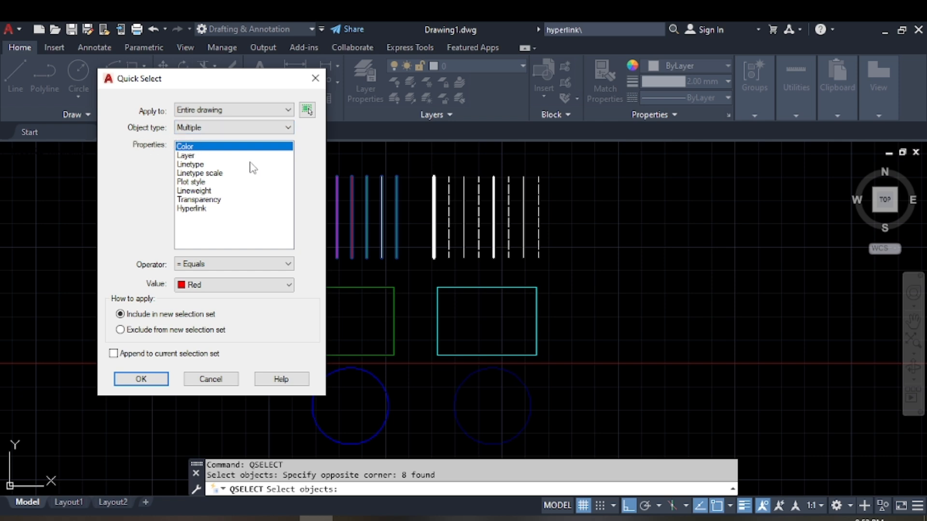
# - Examine the filter properties offered for the Line, Polyline and Circle object types, ending on Multiple
pyautogui.click(266, 129)
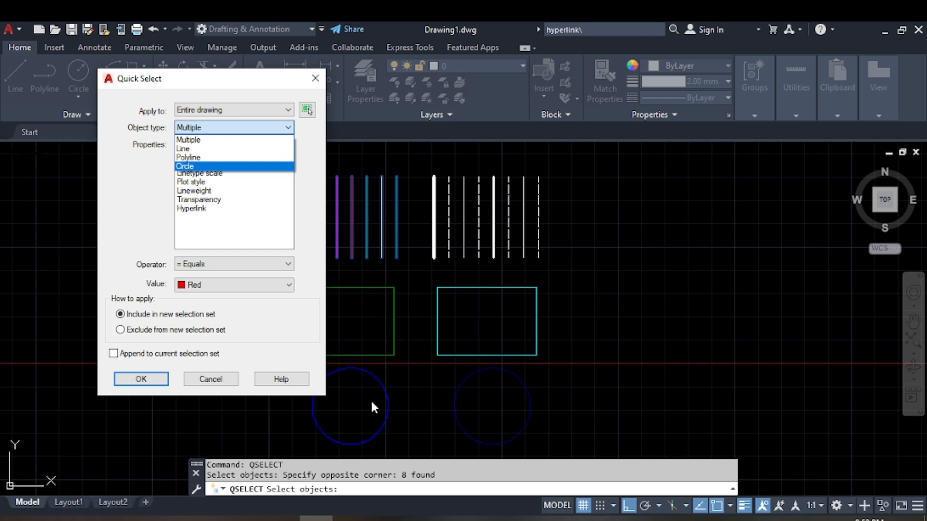
pyautogui.click(198, 150)
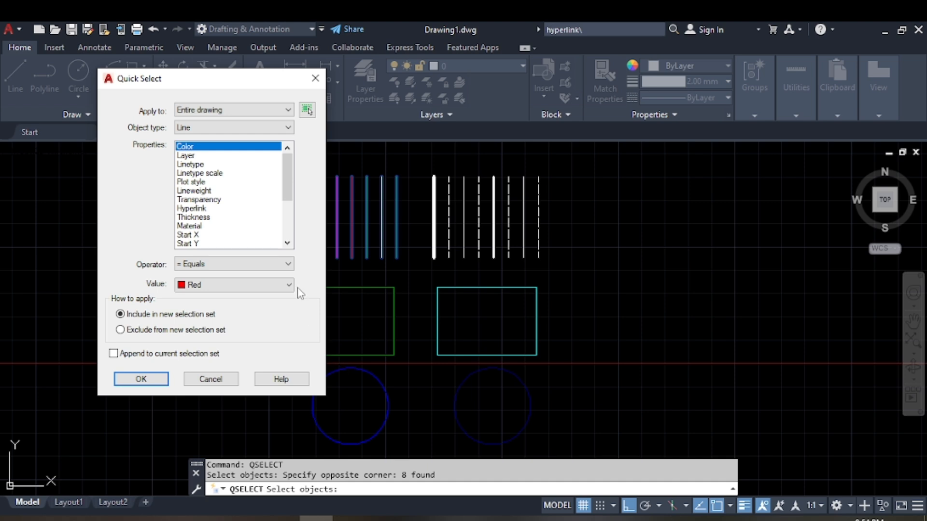
pyautogui.click(252, 128)
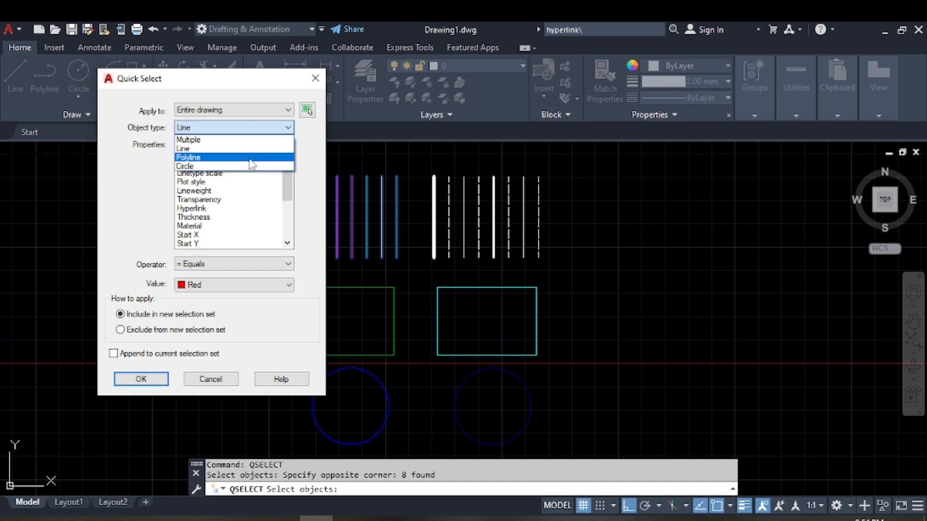
pyautogui.click(251, 158)
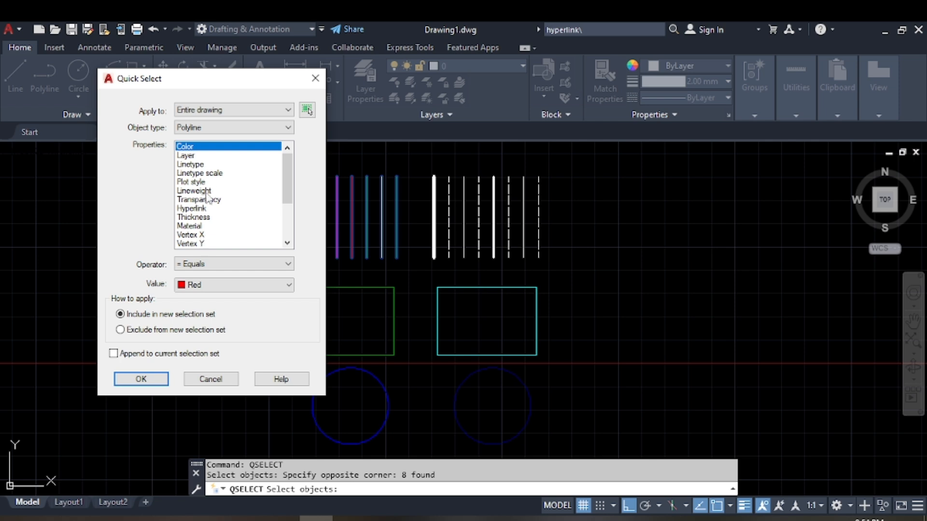
pyautogui.click(222, 128)
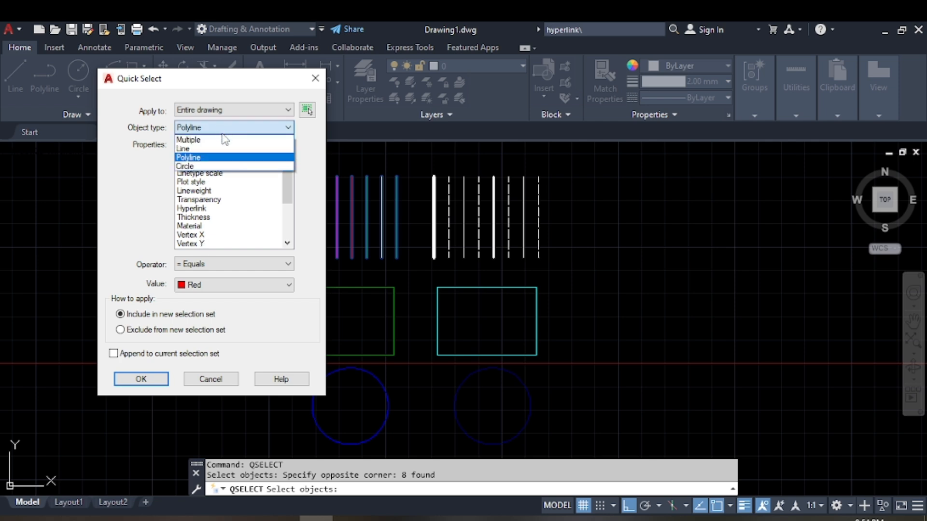
pyautogui.click(220, 167)
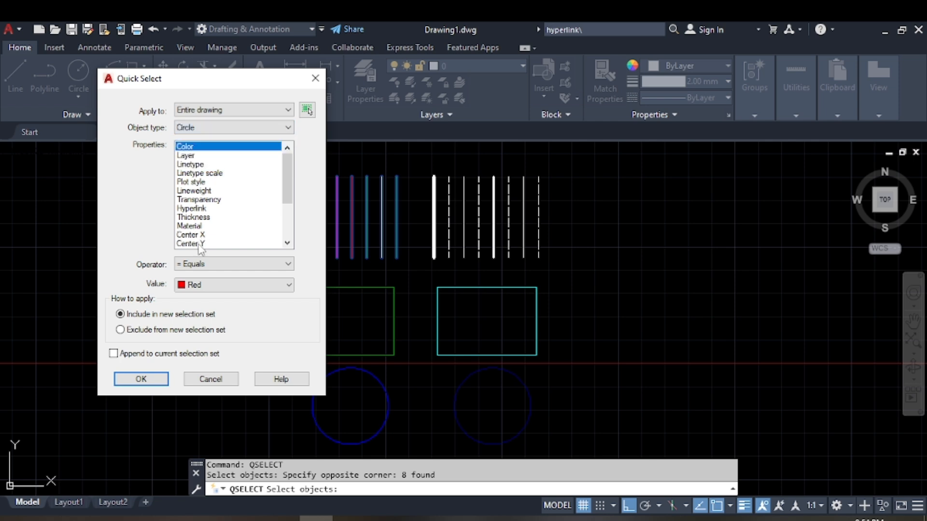
pyautogui.click(287, 243)
pyautogui.click(288, 243)
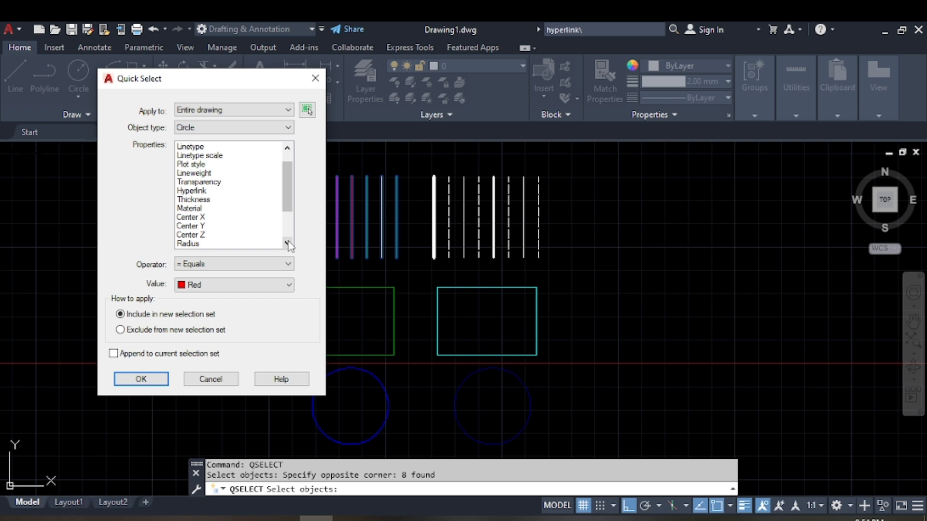
pyautogui.click(253, 127)
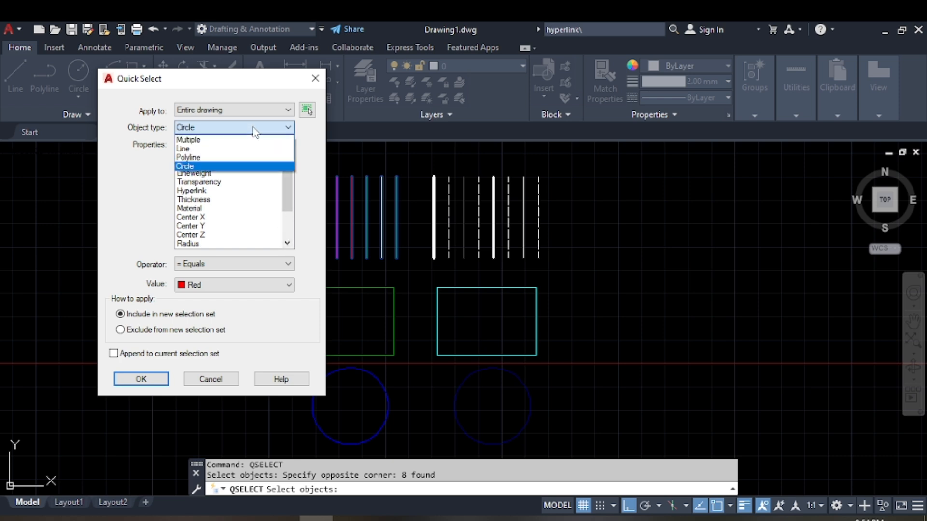
pyautogui.click(250, 145)
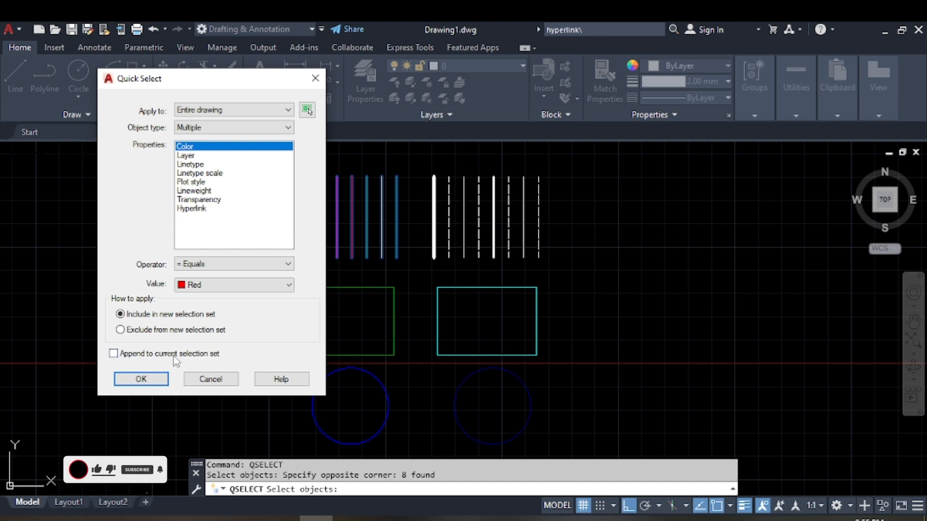
# - Quick-select all objects in the entire drawing whose color equals Red, and clear the selection
pyautogui.moveTo(229, 81); pyautogui.dragTo(148, 68)
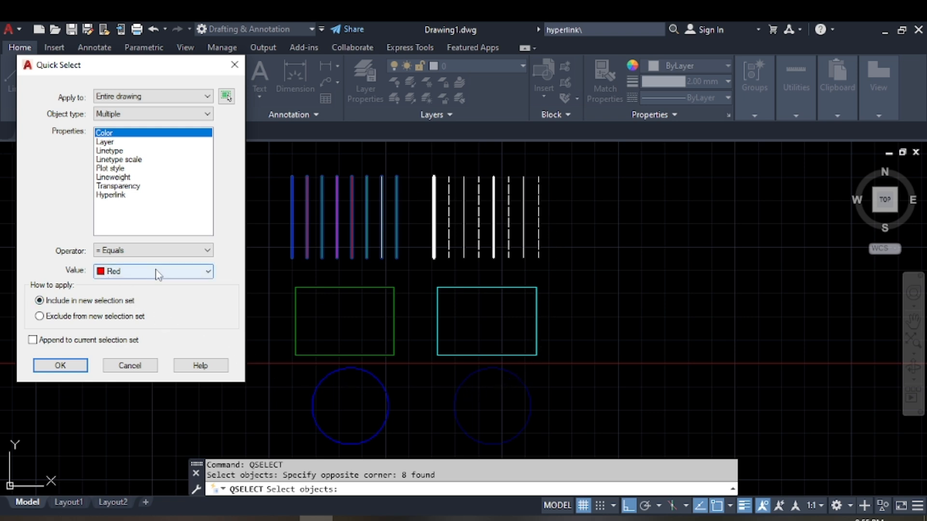
pyautogui.click(61, 365)
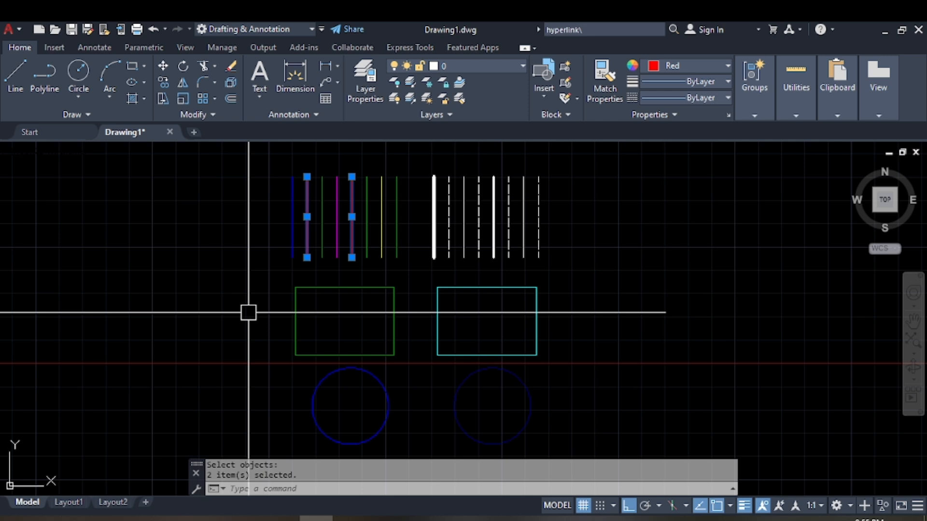
pyautogui.press('Escape')
# - Run Quick Select again for all objects whose color equals Yellow, and clear the selection
pyautogui.press('Return')
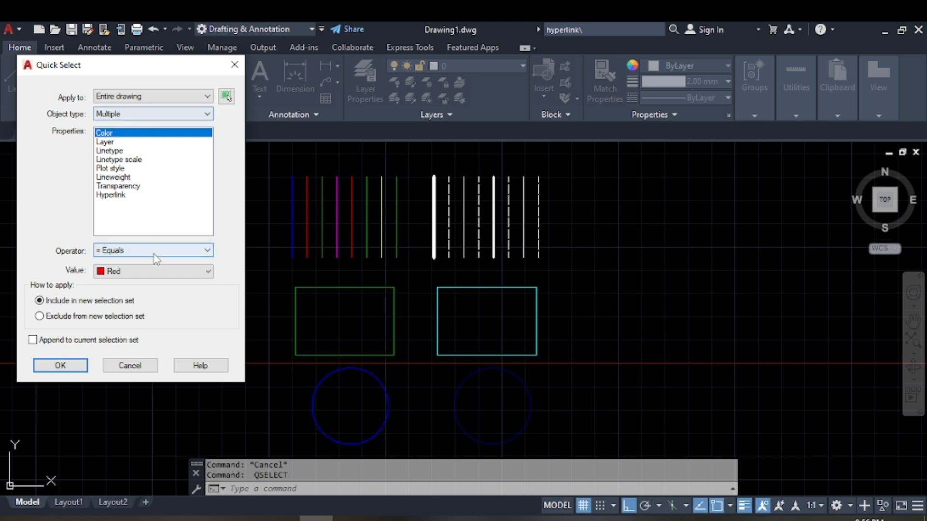
pyautogui.click(113, 273)
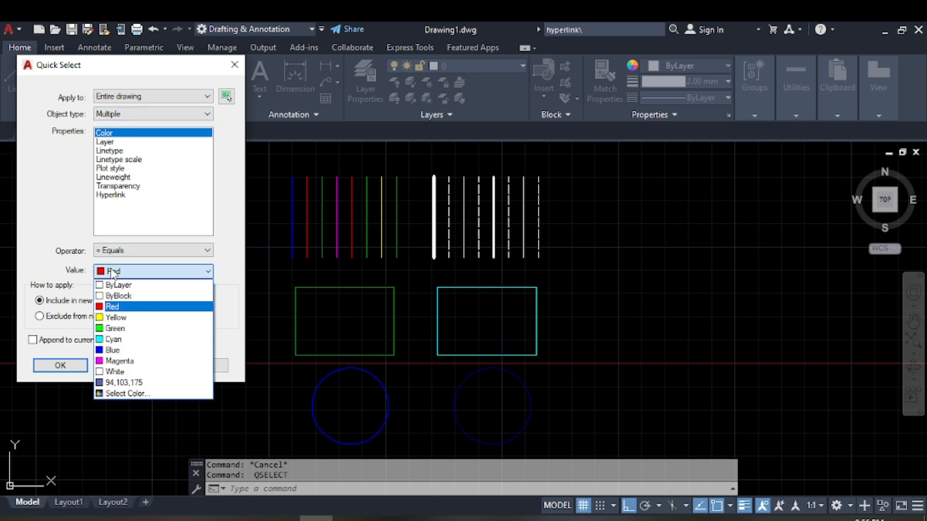
pyautogui.click(122, 319)
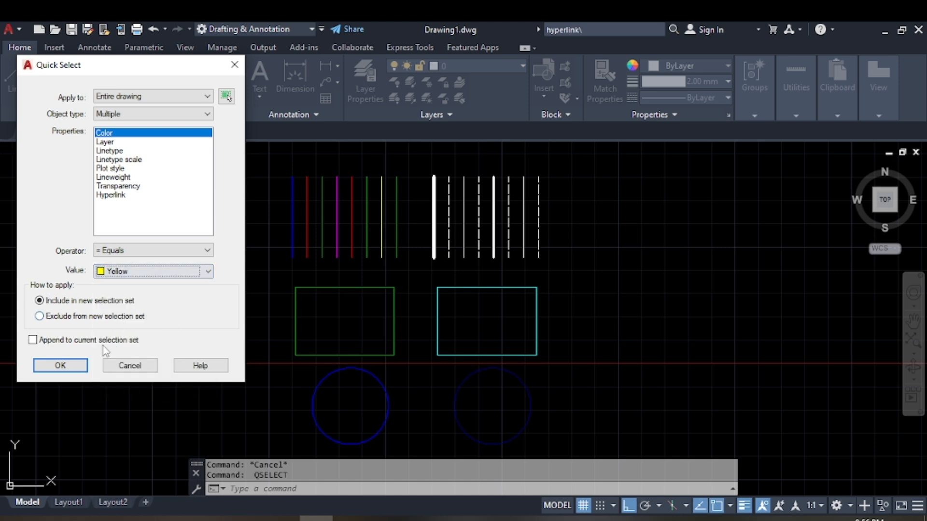
pyautogui.click(72, 366)
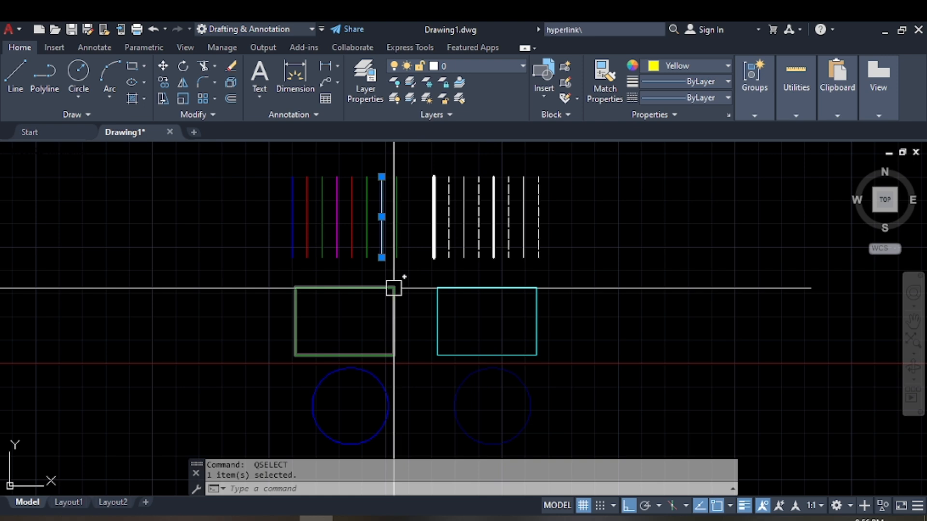
pyautogui.press('Escape')
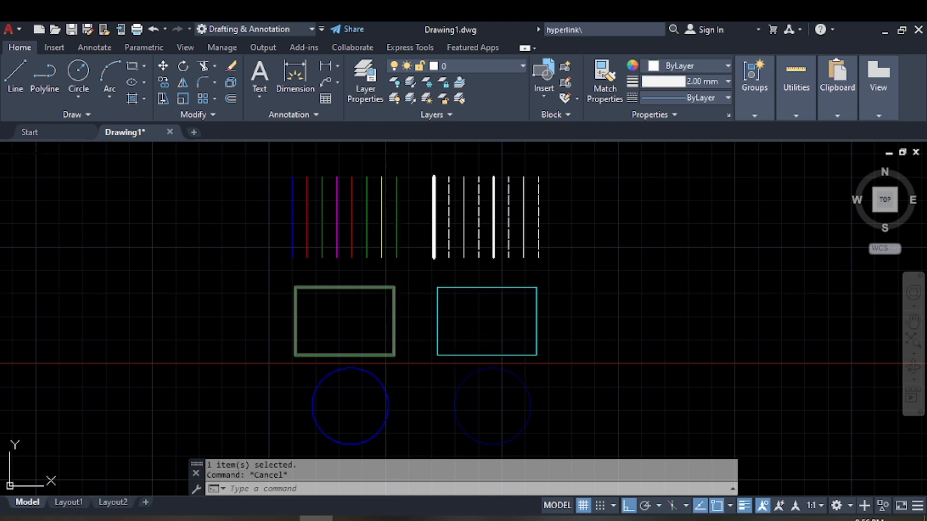
# - Quick-select the polylines in the entire drawing whose color equals Green
pyautogui.press('Return')
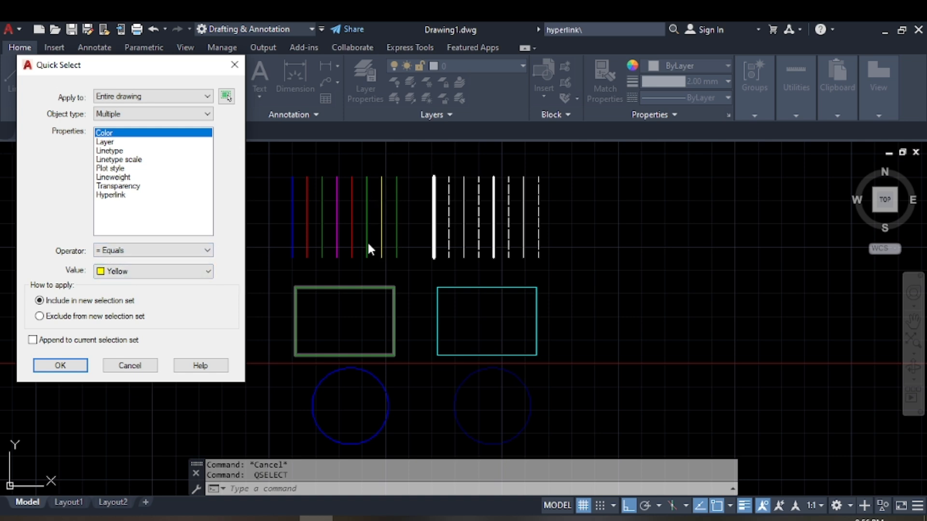
pyautogui.click(141, 115)
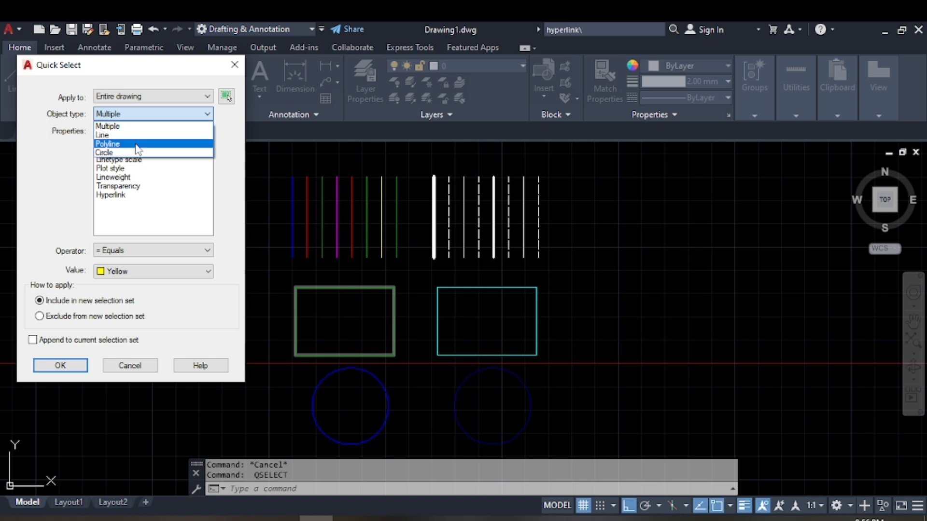
pyautogui.click(136, 144)
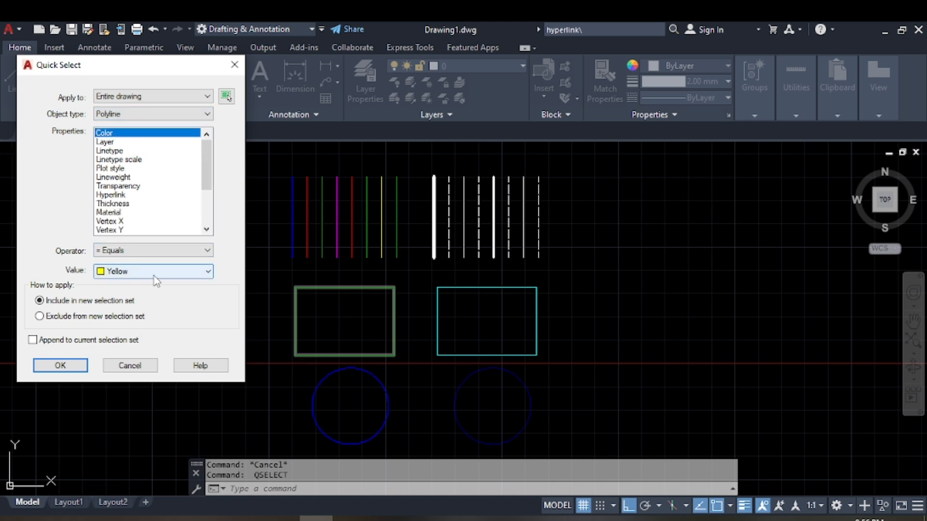
pyautogui.click(59, 365)
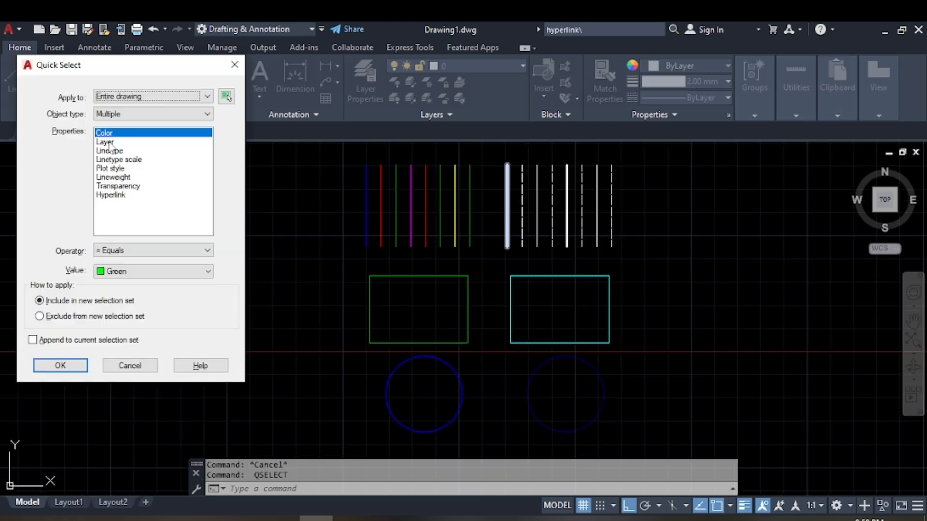
# - Quick-select all objects in the entire drawing whose layer equals 123, and clear the selection
pyautogui.click(108, 142)
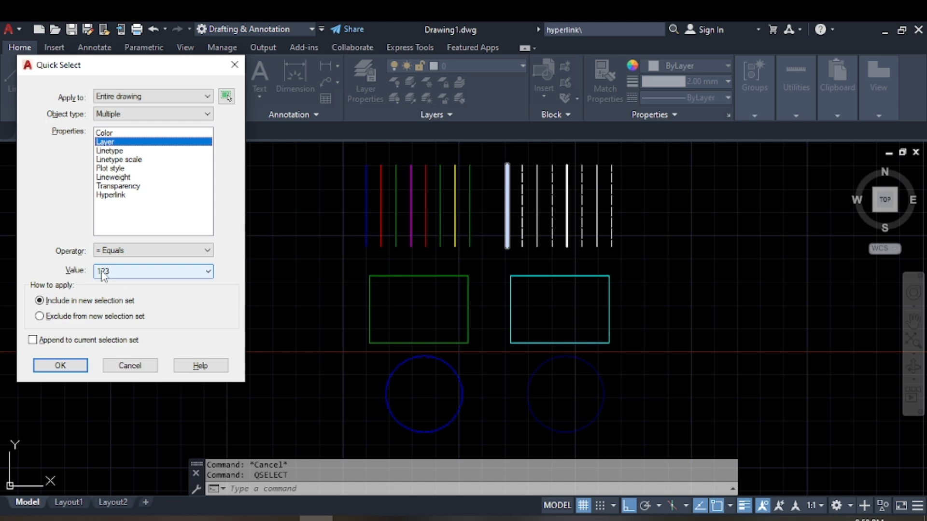
pyautogui.click(139, 272)
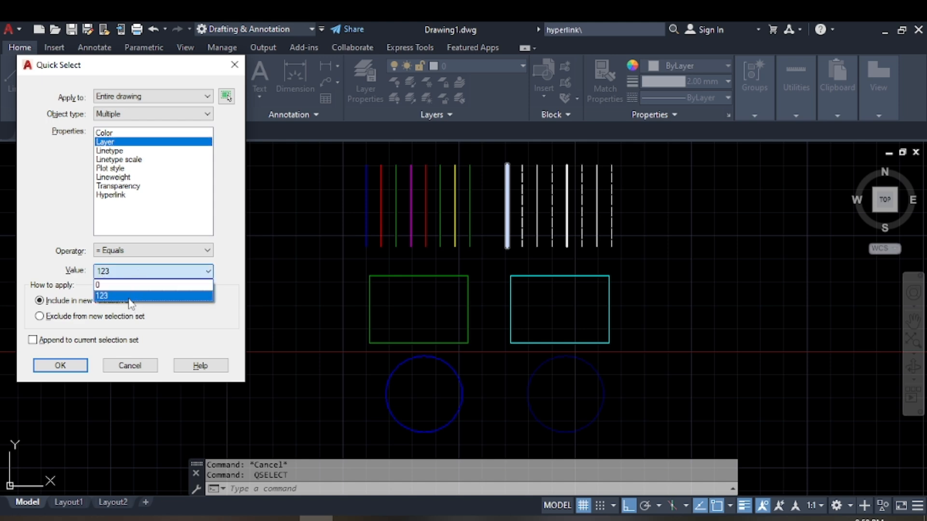
pyautogui.click(130, 296)
pyautogui.click(60, 366)
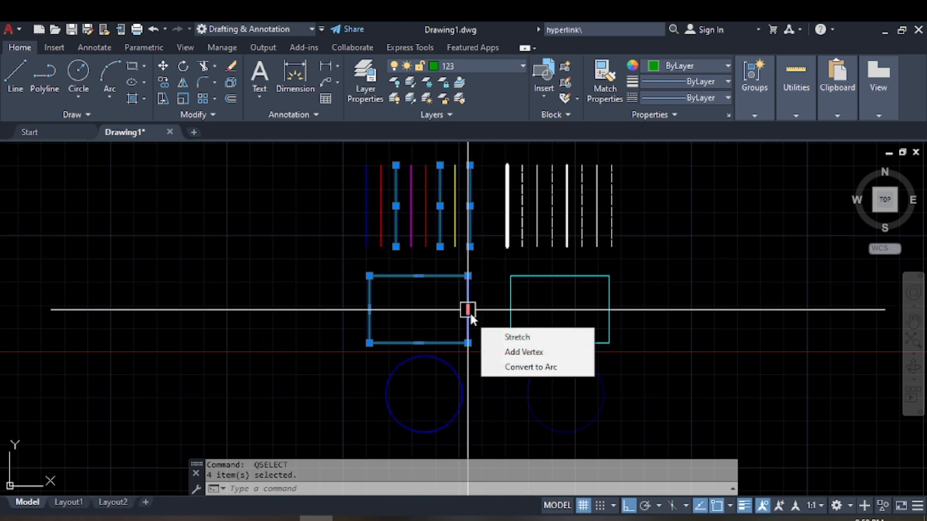
pyautogui.press('Escape')
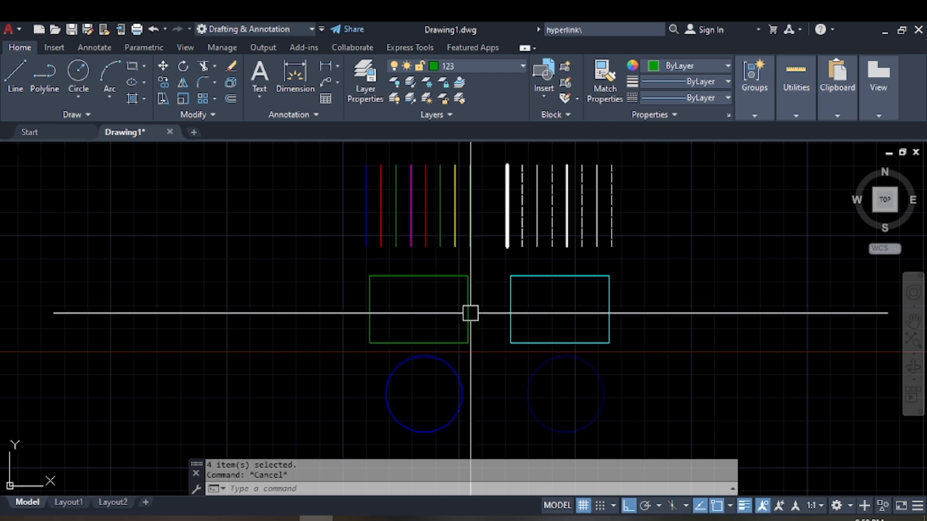
# - Quick-select all objects in the entire drawing whose linetype equals ACAD_ISO02W100, and clear the selection
pyautogui.press('Return')
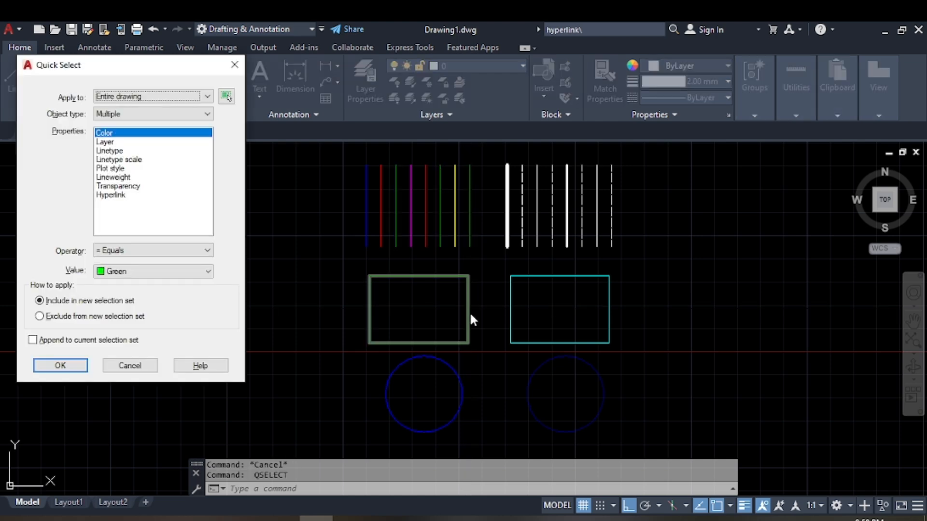
pyautogui.click(110, 151)
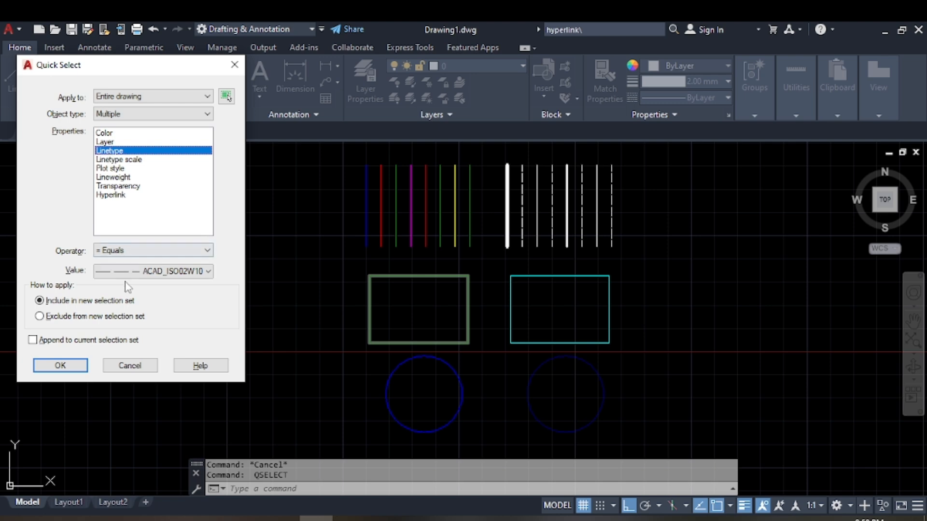
pyautogui.click(185, 273)
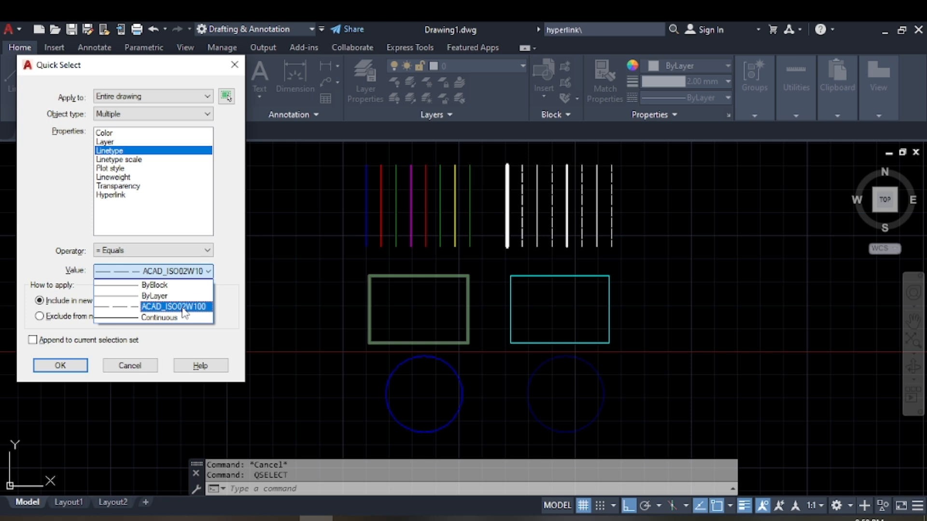
pyautogui.click(144, 308)
pyautogui.click(58, 365)
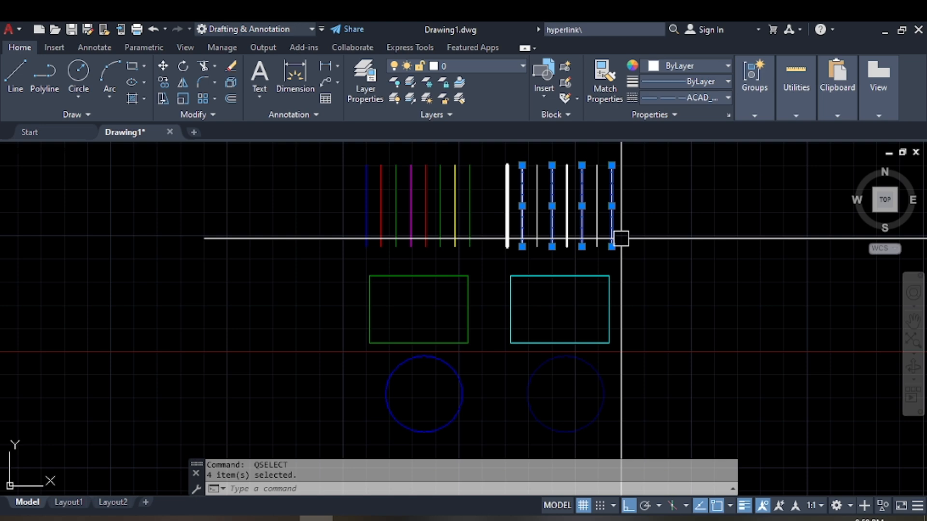
pyautogui.press('Escape')
# - Run Quick Select again for all objects whose linetype equals Continuous
pyautogui.click(152, 271)
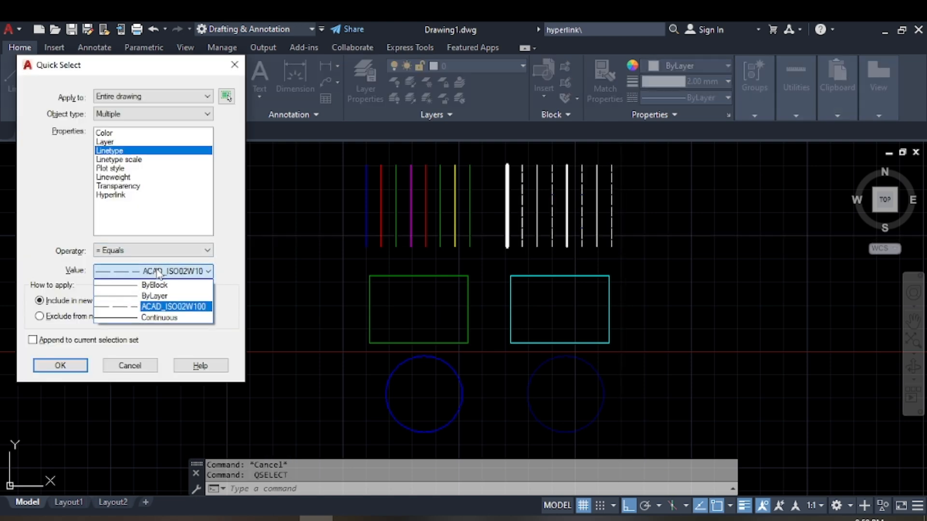
pyautogui.click(163, 318)
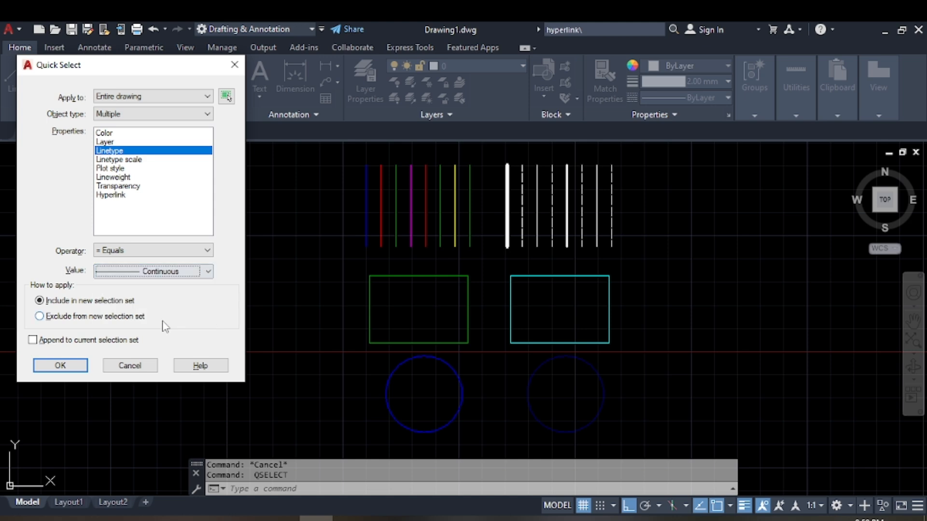
pyautogui.click(61, 365)
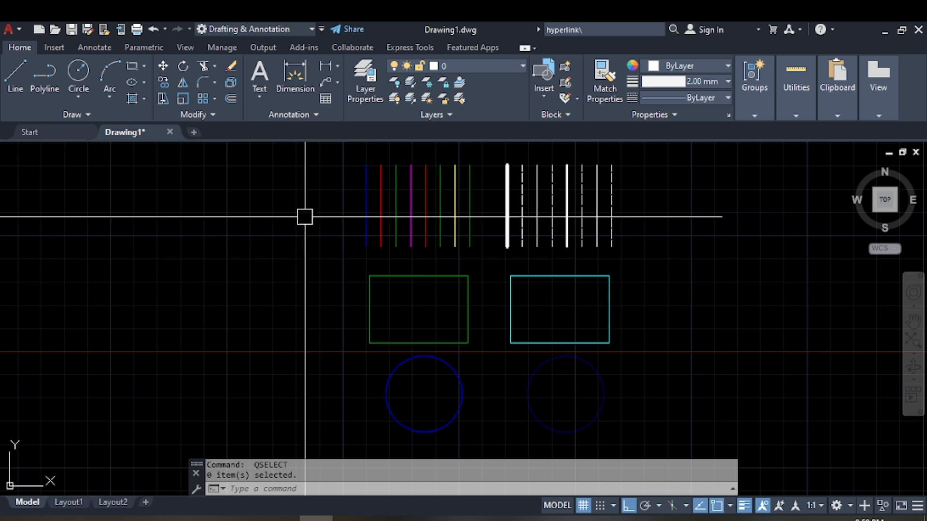
# - Select the thin and thick solid white lines to check their assigned linetype, and clear the selection
pyautogui.click(536, 207)
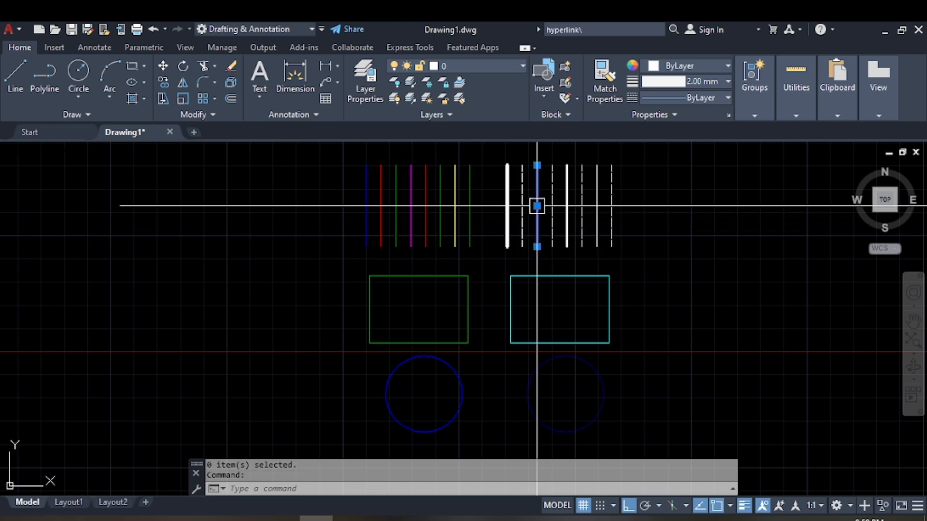
pyautogui.click(568, 213)
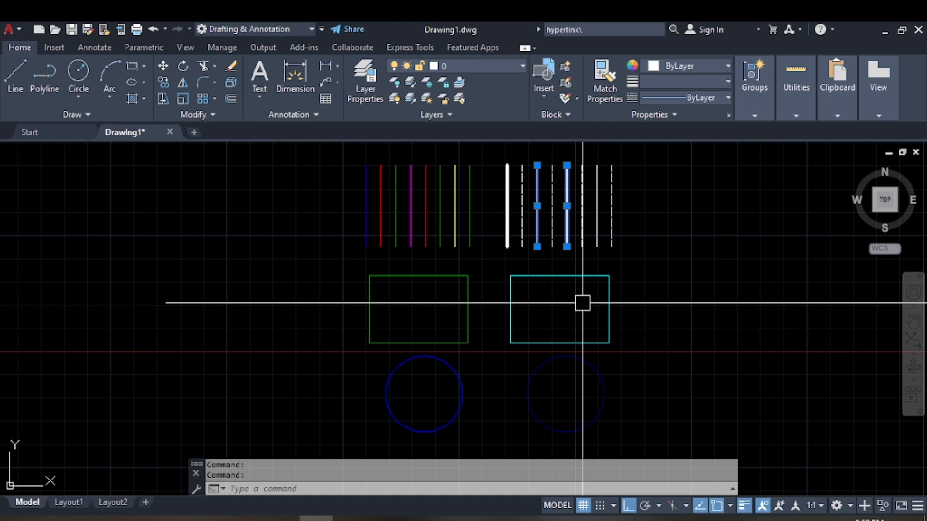
pyautogui.press('Escape')
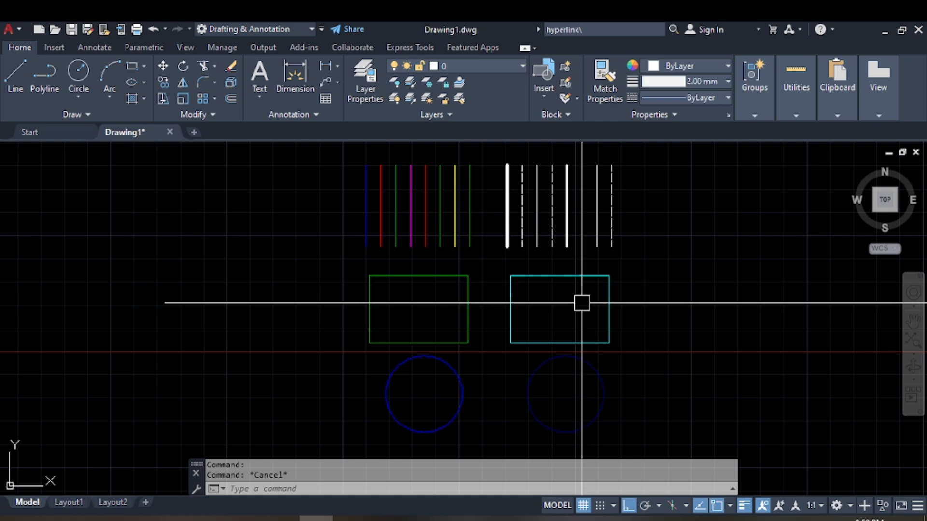
pyautogui.click(537, 190)
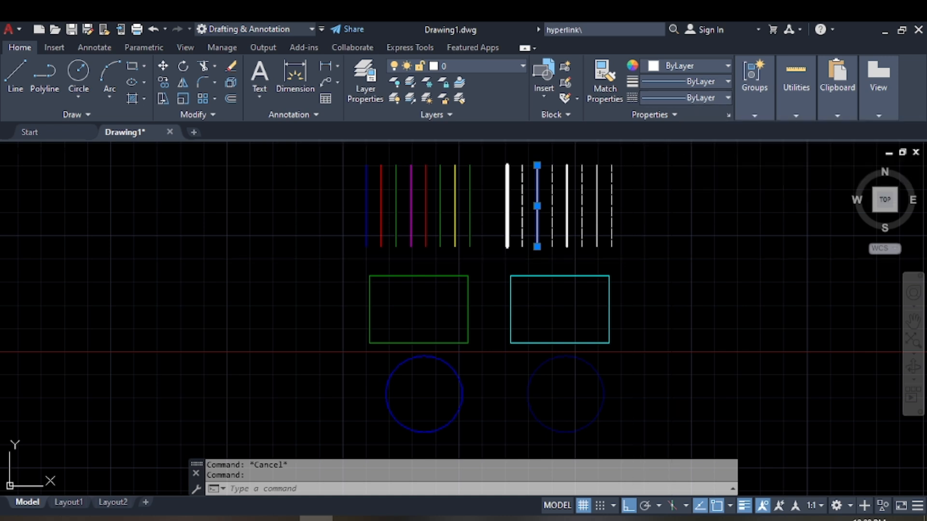
pyautogui.press('Escape')
# - Quick-select all objects in the entire drawing whose linetype equals ByLayer, and clear the selection
pyautogui.press('Return')
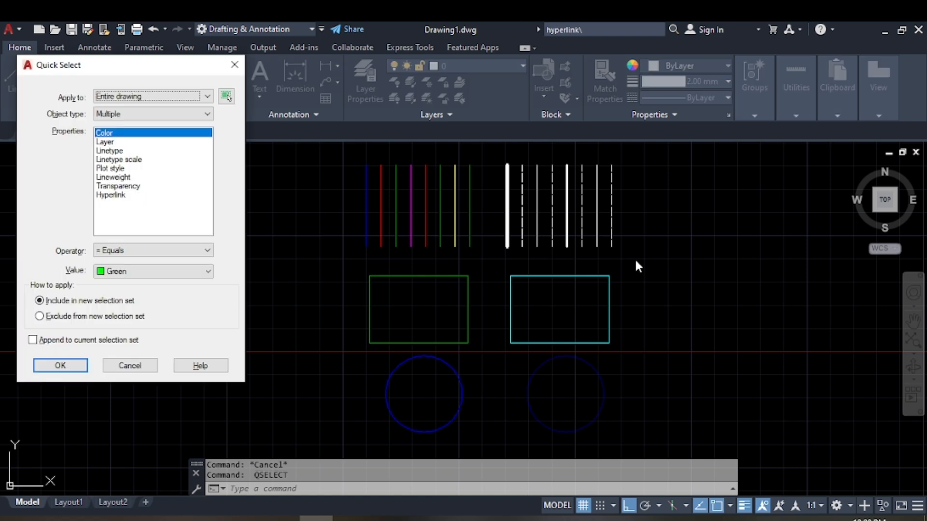
pyautogui.click(114, 151)
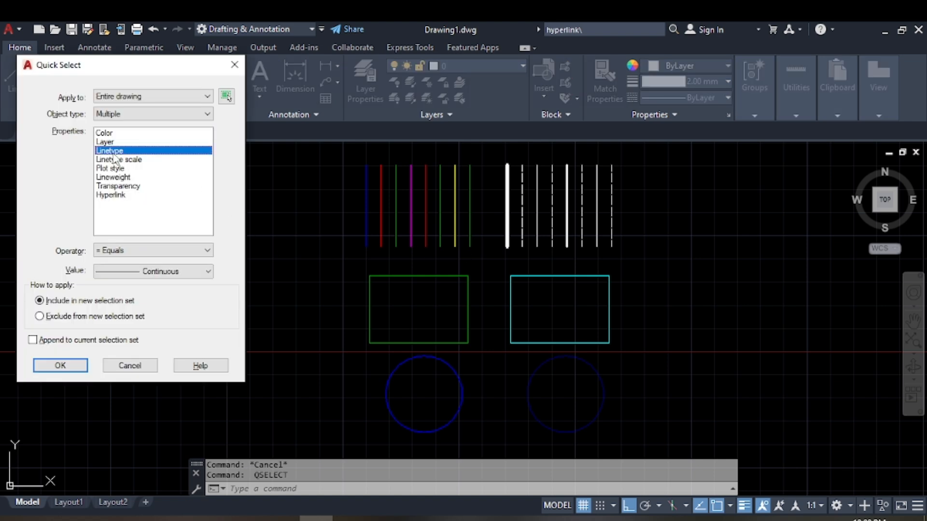
pyautogui.click(145, 272)
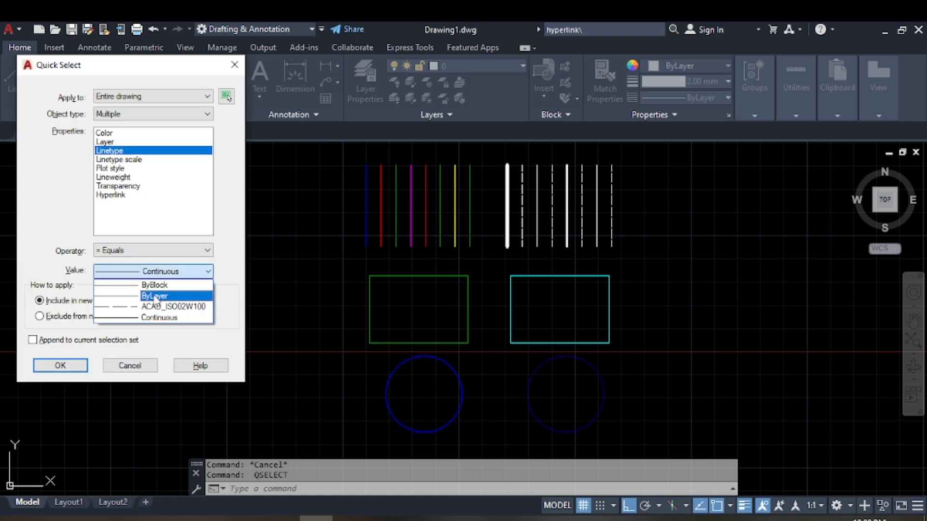
pyautogui.click(155, 296)
pyautogui.click(60, 365)
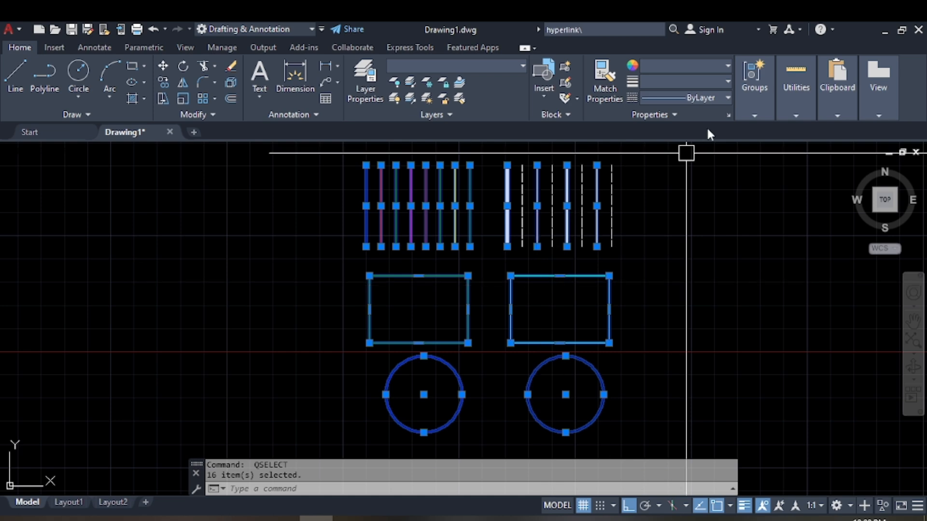
pyautogui.press('Escape')
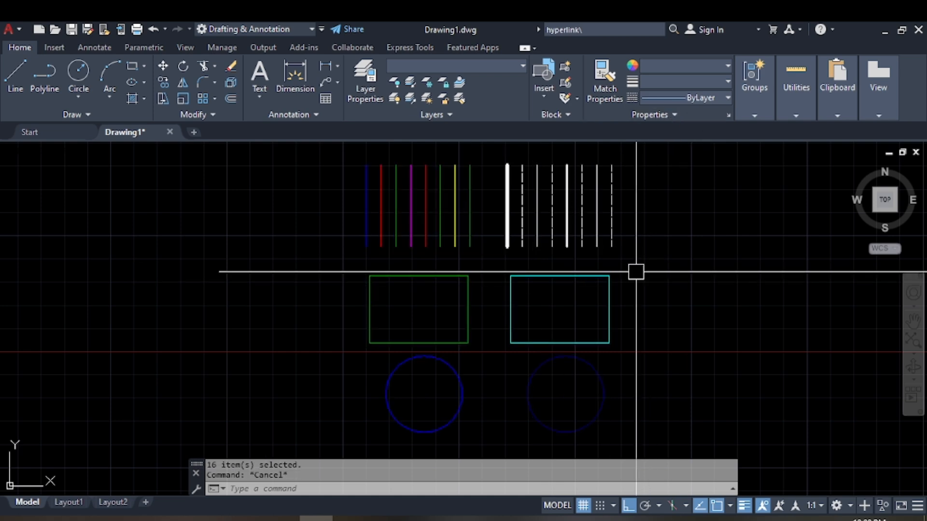
# - Quick-select all objects in the entire drawing whose lineweight equals 0.53 mm, and clear the selection
pyautogui.press('Return')
pyautogui.click(116, 178)
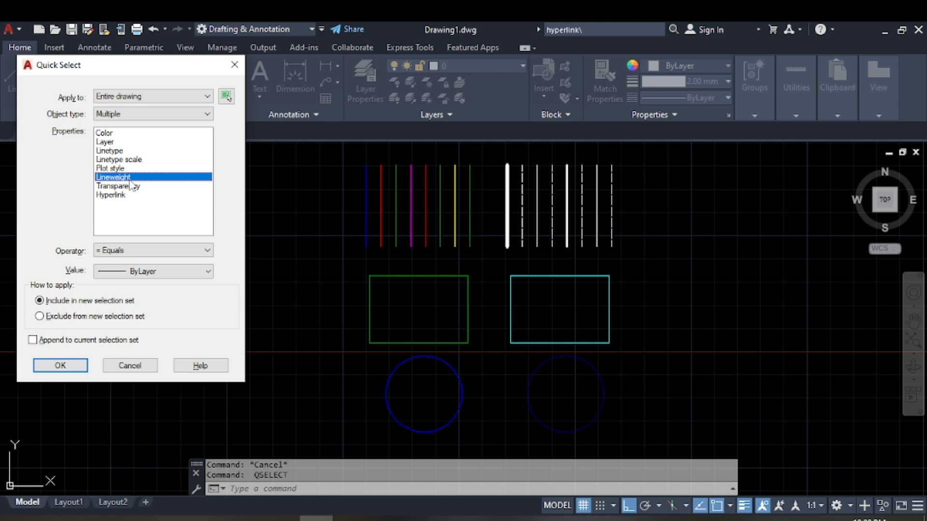
pyautogui.click(143, 272)
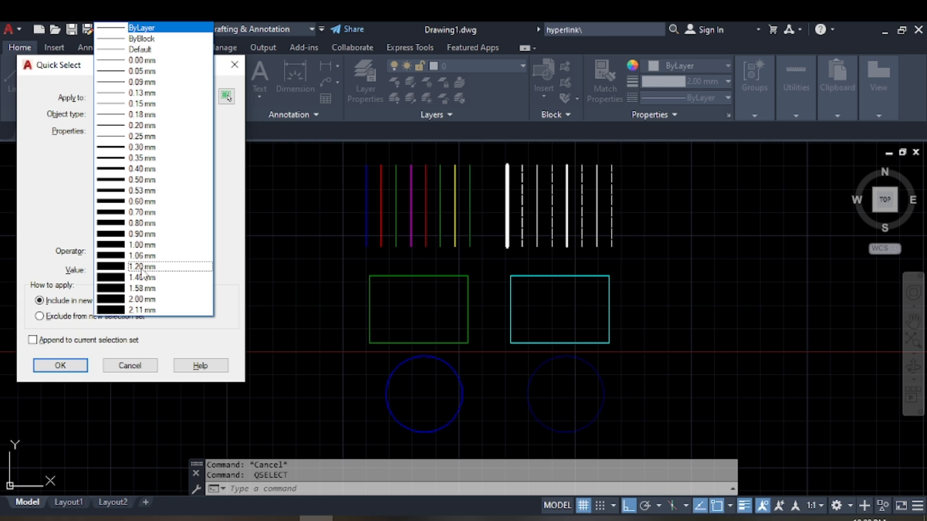
pyautogui.click(126, 194)
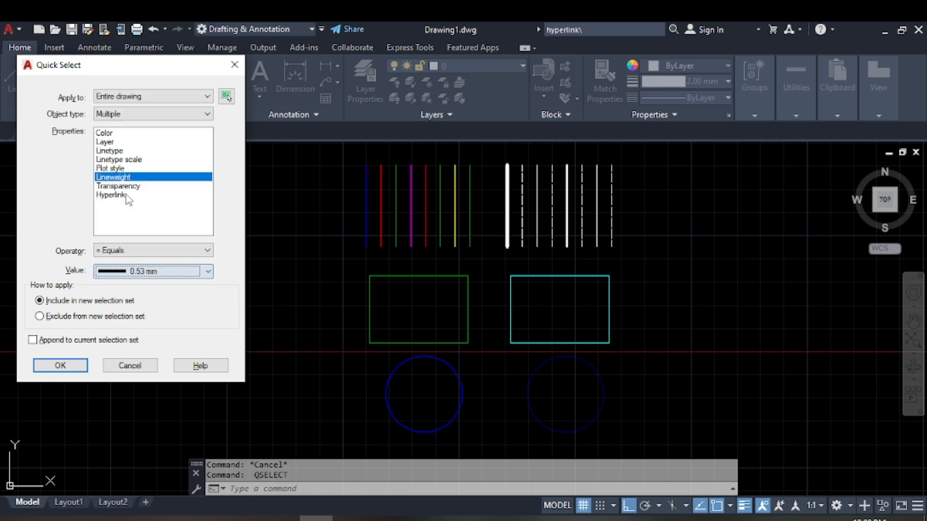
pyautogui.click(62, 365)
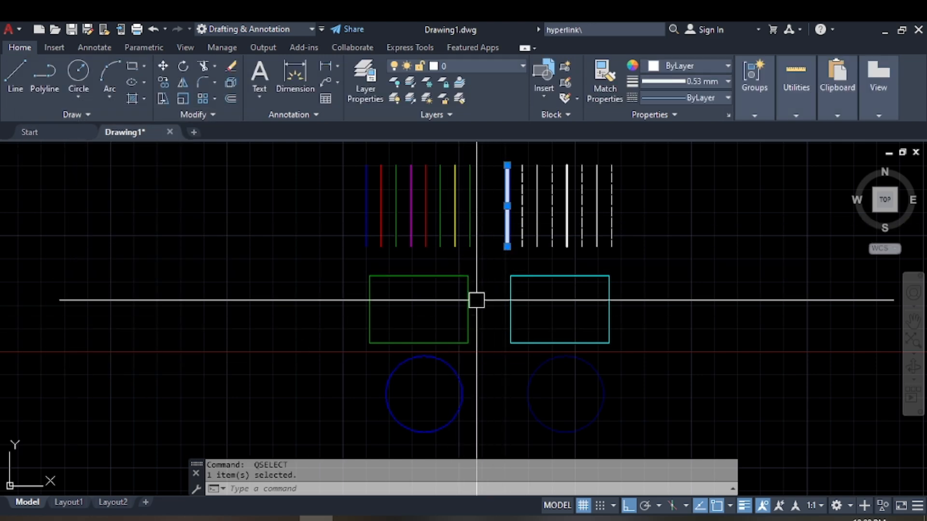
pyautogui.press('Escape')
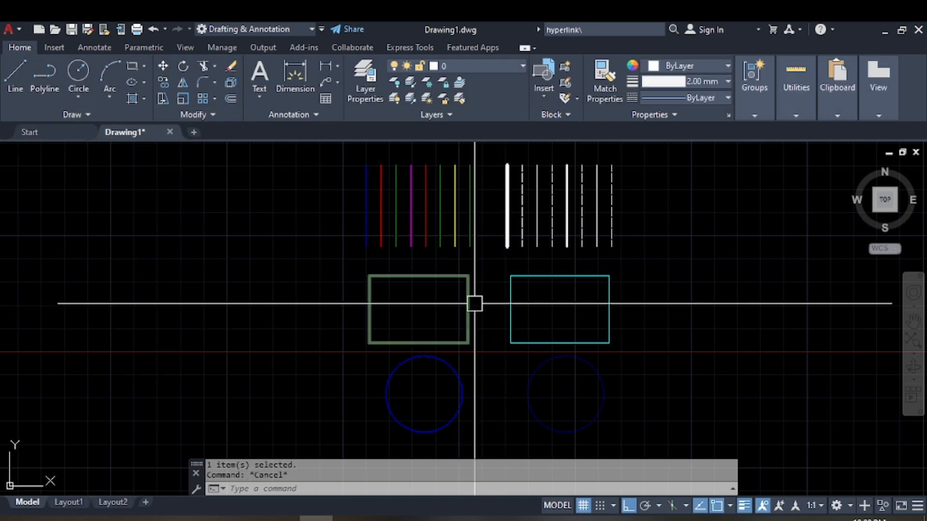
# - Run Quick Select again for all objects whose lineweight equals 0.35 mm, and clear the selection
pyautogui.press('Return')
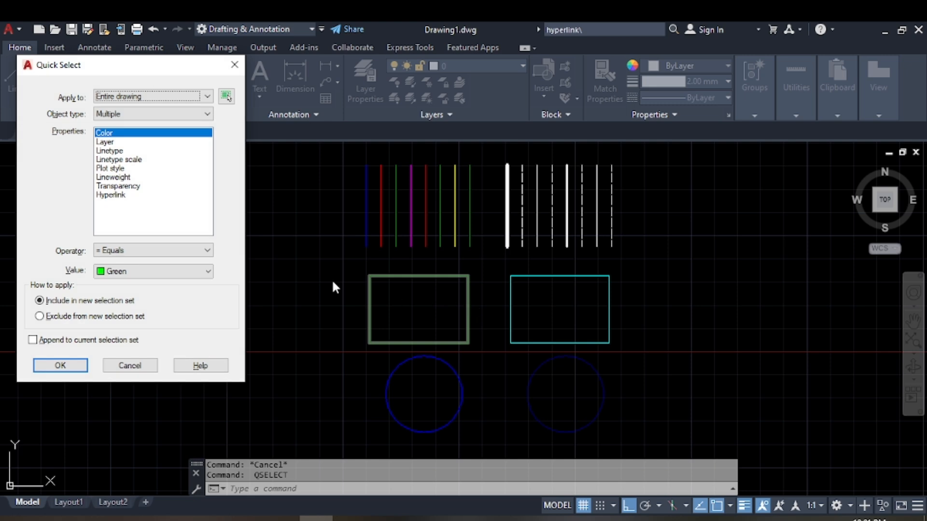
pyautogui.click(126, 177)
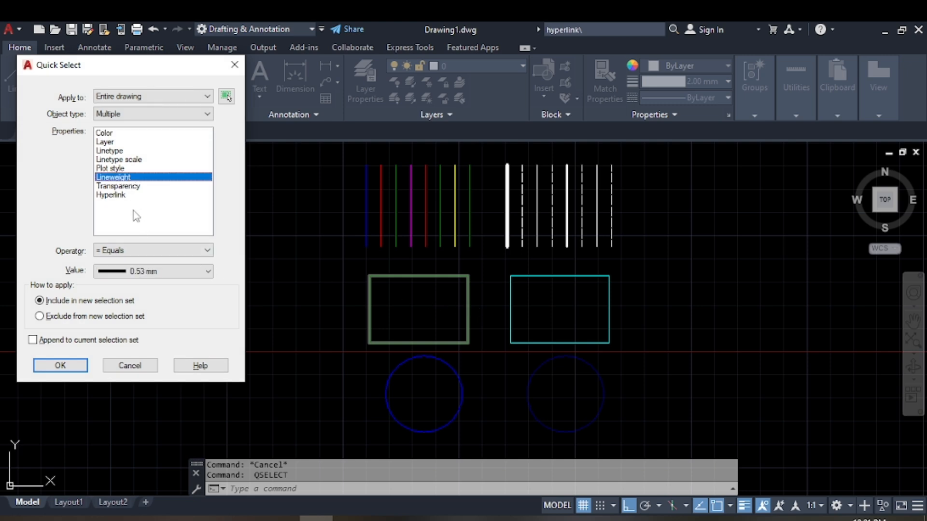
pyautogui.click(153, 272)
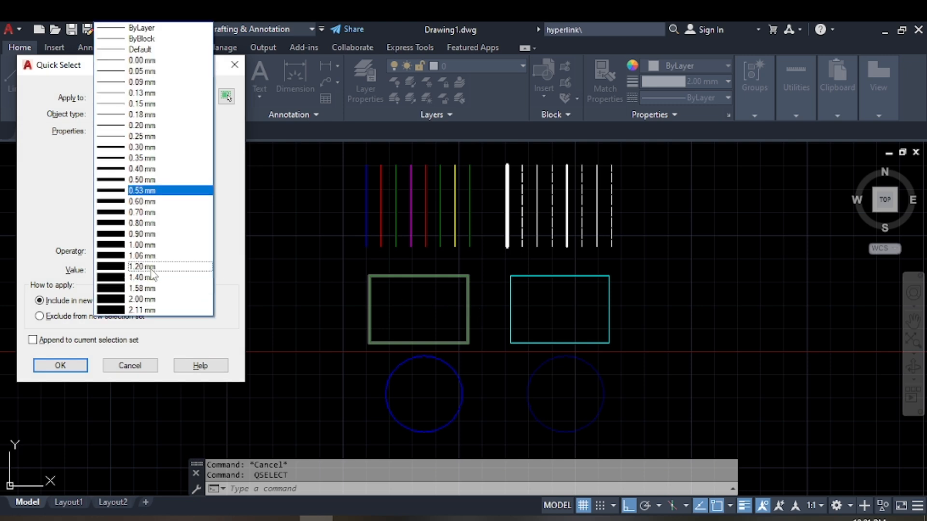
pyautogui.click(144, 159)
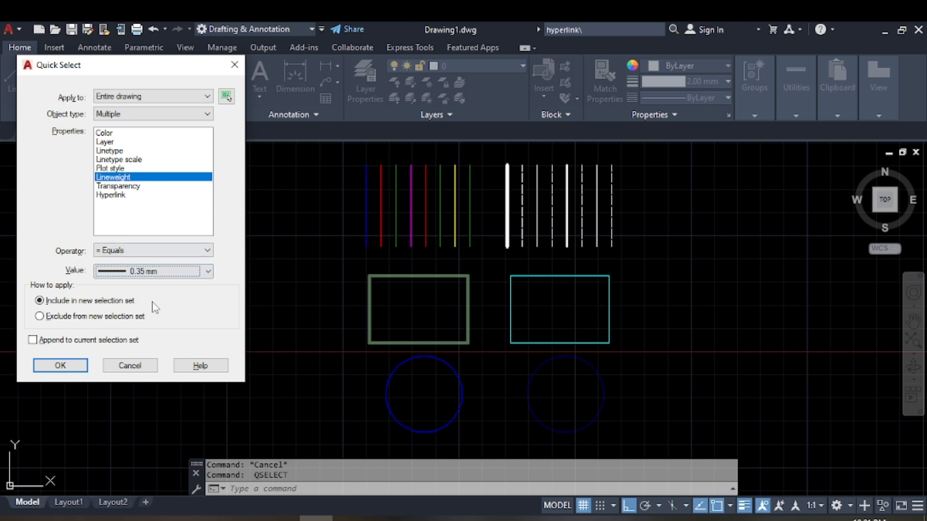
pyautogui.click(60, 365)
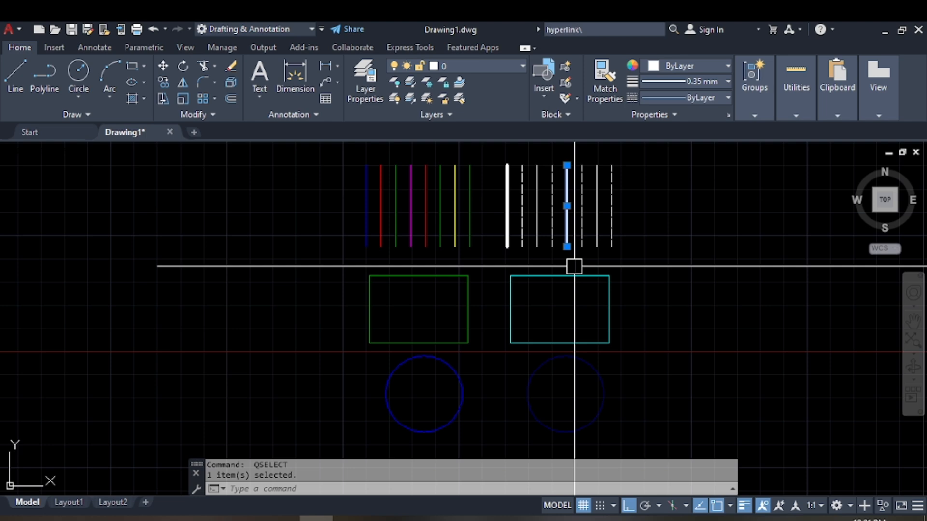
pyautogui.press('Escape')
pyautogui.press('Return')
pyautogui.click(126, 186)
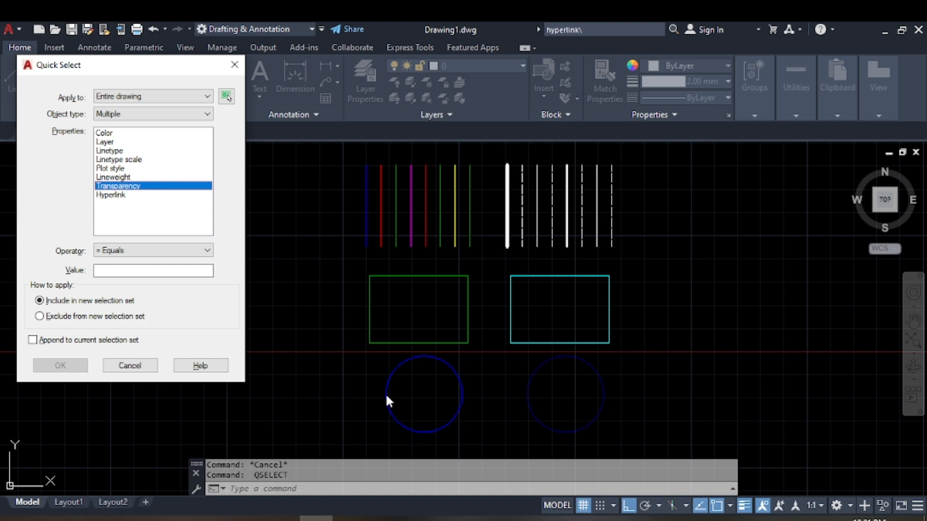
pyautogui.click(235, 65)
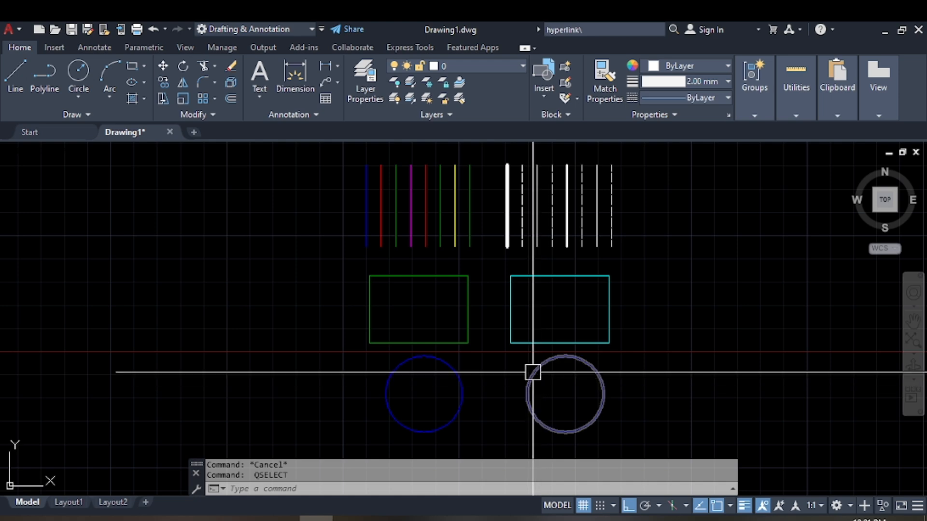
# - Select the faint blue circle below the cyan rectangle to check its transparency among the object properties, and clear the selection
pyautogui.click(534, 372)
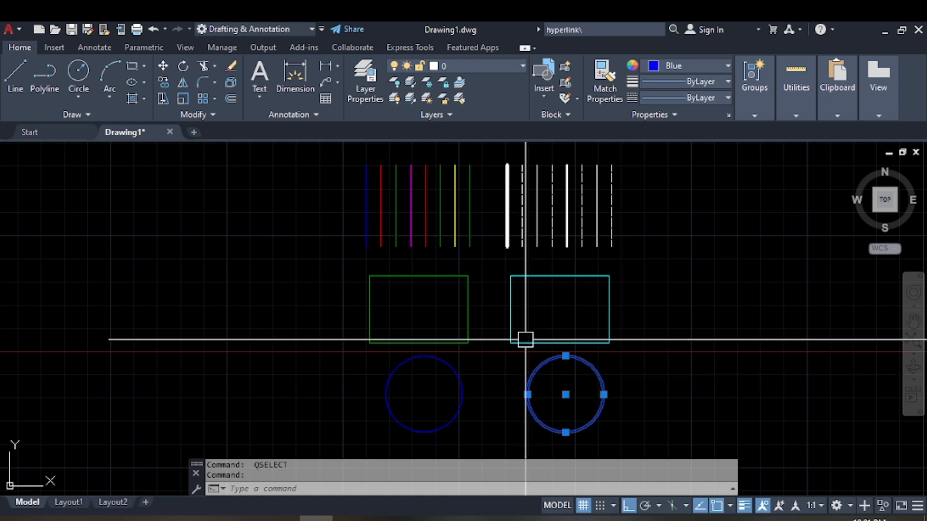
pyautogui.click(443, 118)
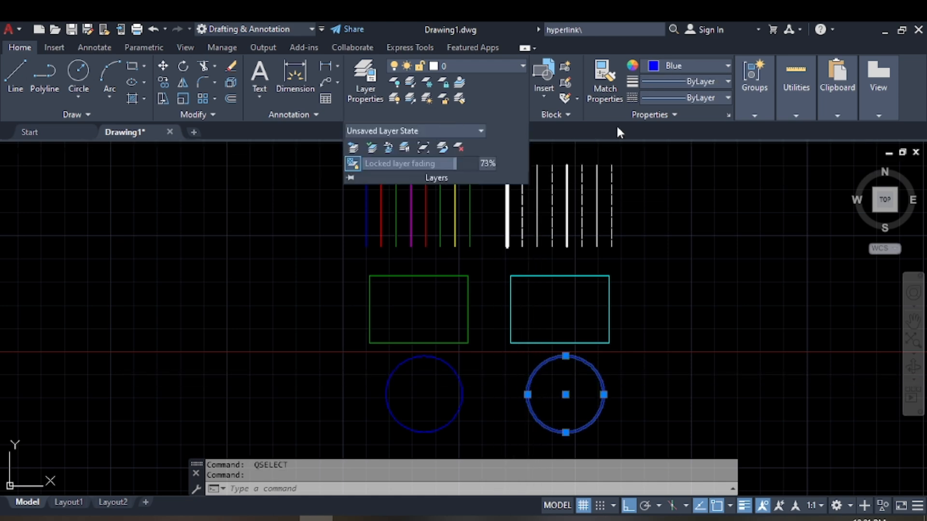
pyautogui.click(641, 116)
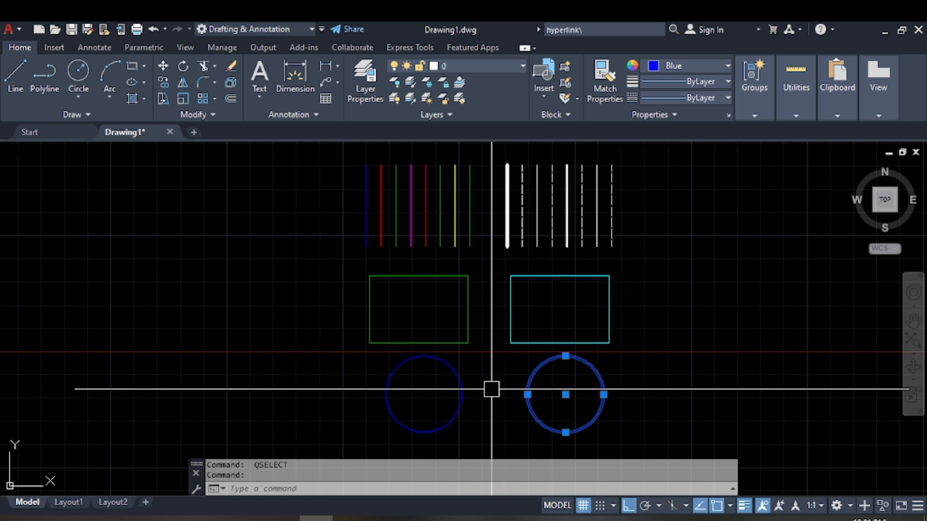
pyautogui.press('Escape')
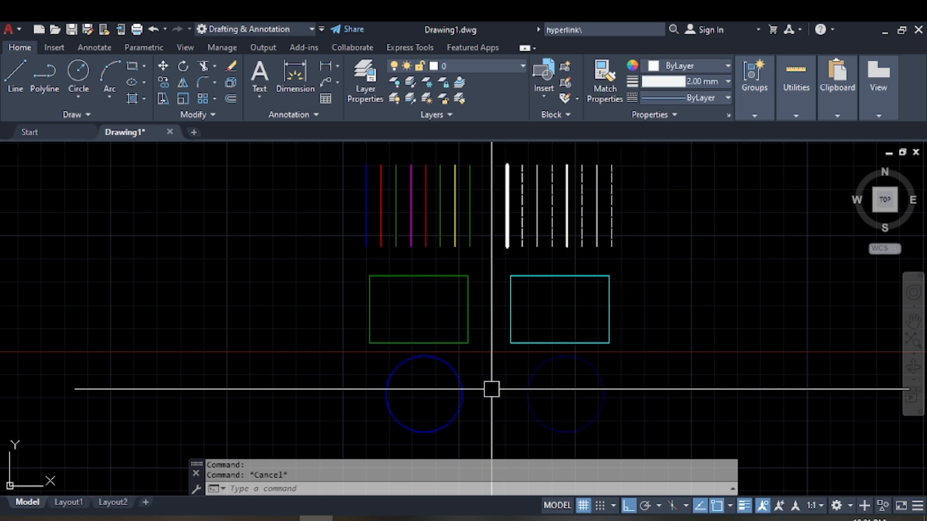
# - Quick-select all objects in the entire drawing whose transparency equals 53, and clear the selection
pyautogui.press('space')
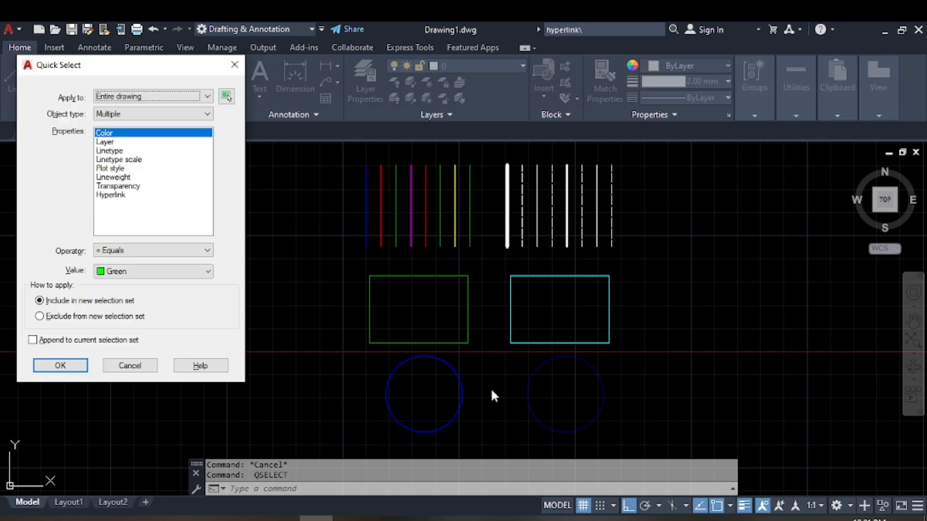
pyautogui.click(123, 186)
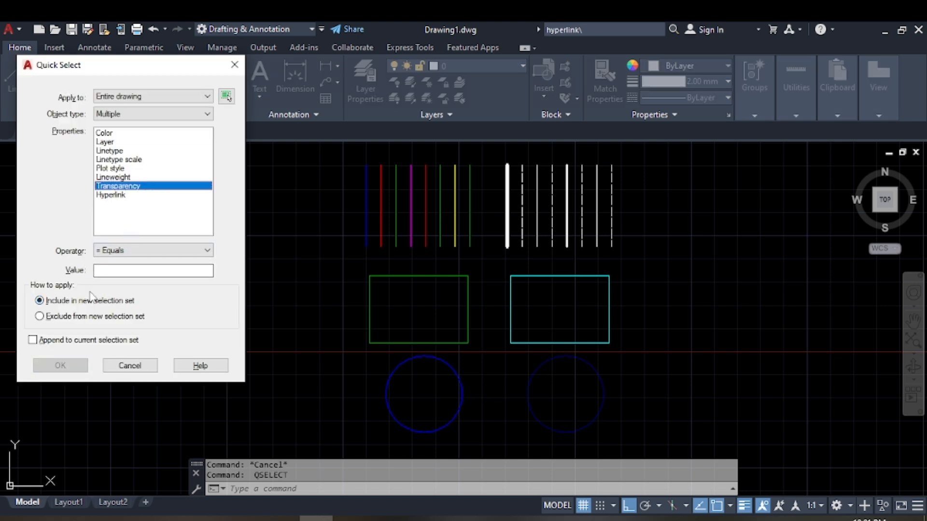
pyautogui.click(105, 271)
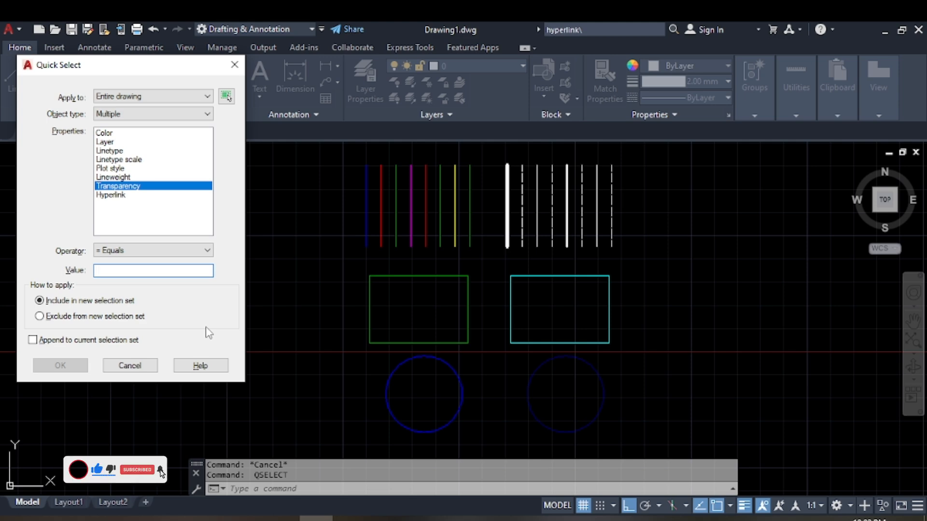
pyautogui.write('53')
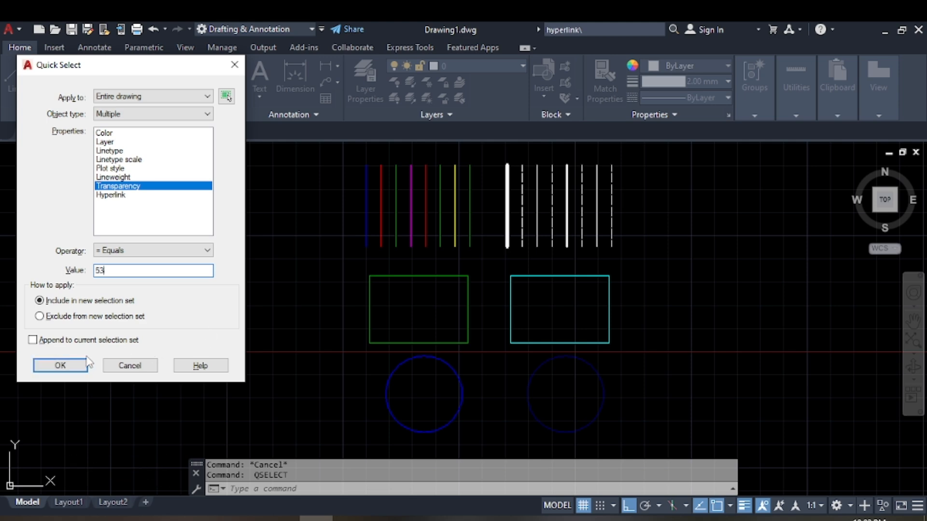
pyautogui.click(60, 366)
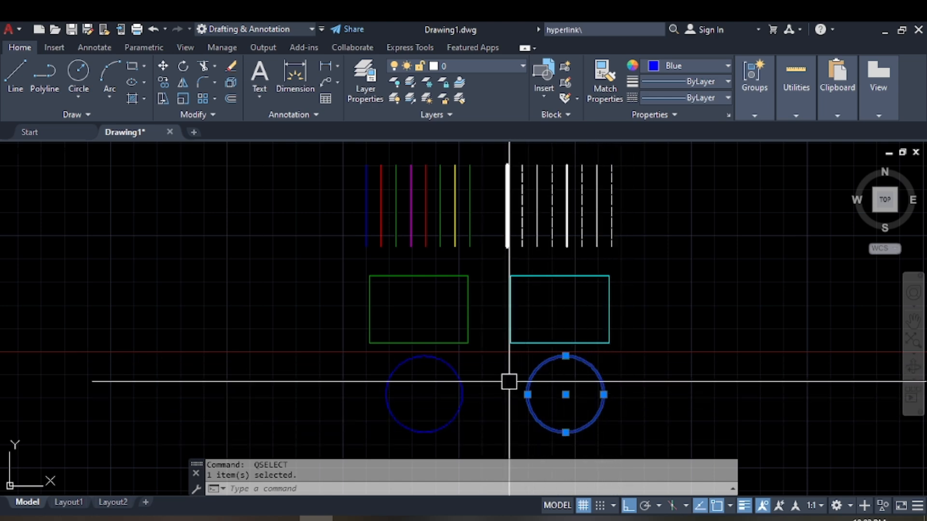
pyautogui.press('Escape')
# - Run Quick Select again on the entire drawing for objects whose transparency equals 15, and clear the selection
pyautogui.press('Return')
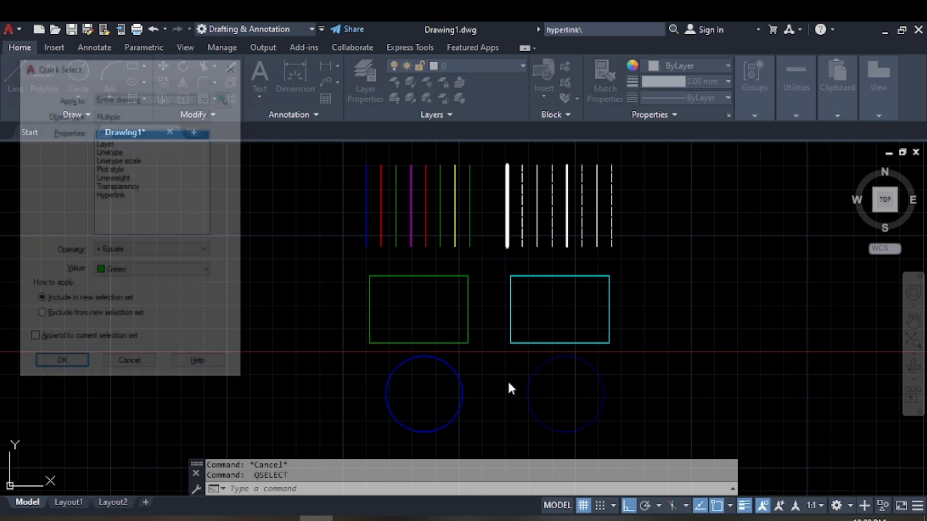
pyautogui.click(118, 187)
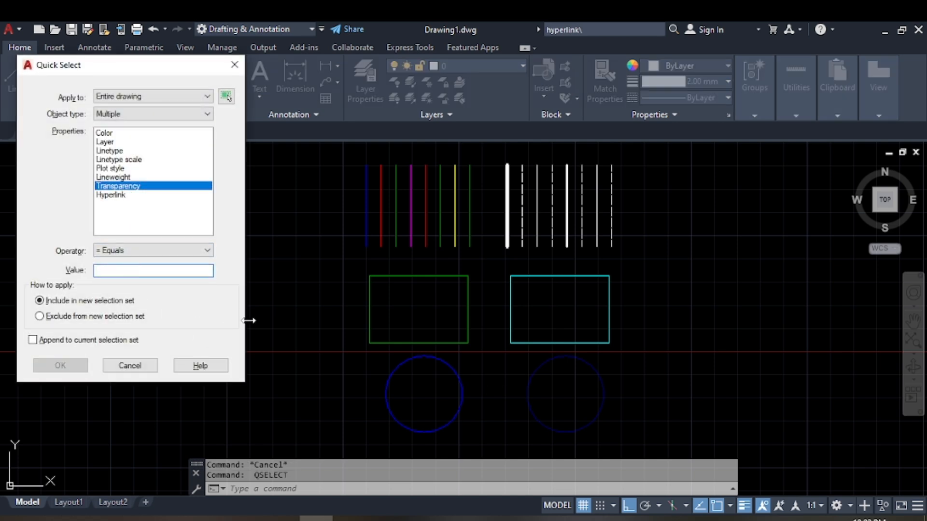
pyautogui.write('15')
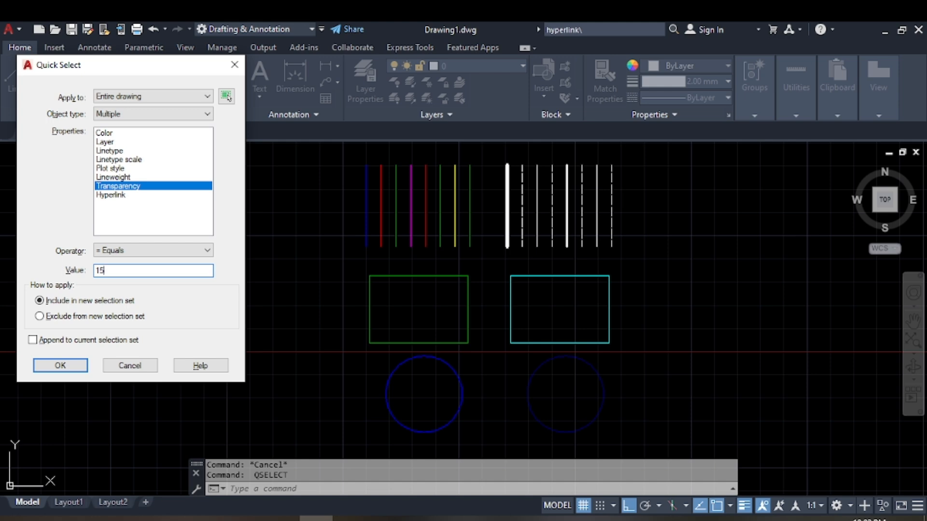
pyautogui.press('Return')
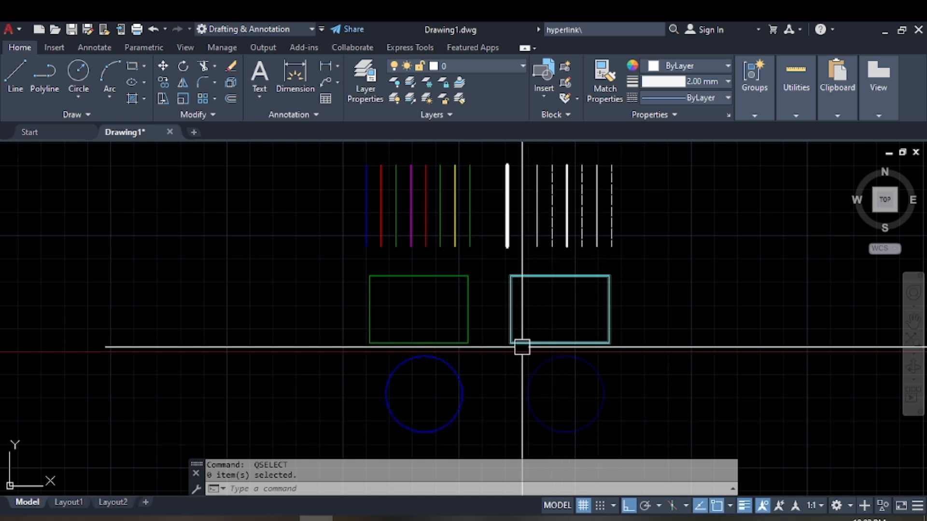
pyautogui.moveTo(522, 347)
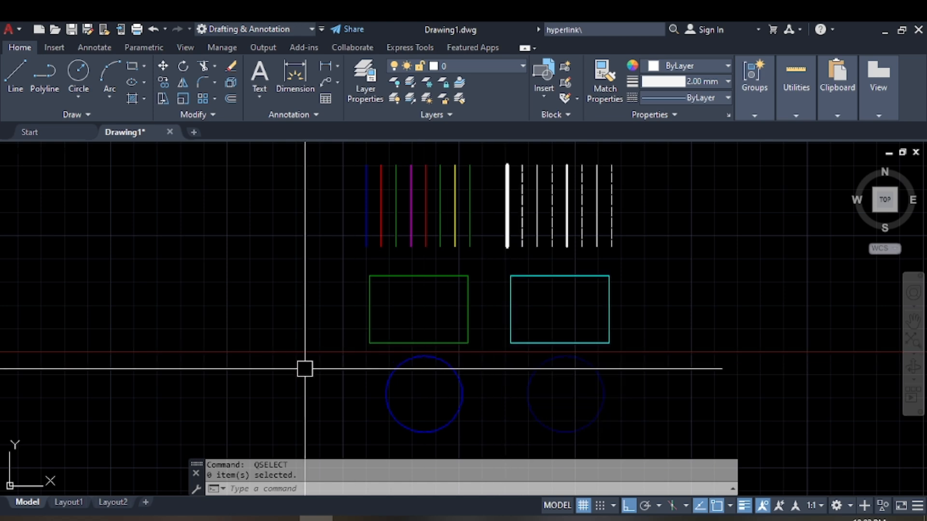
pyautogui.press('Escape')
# - Set the Quick Select object type to Polyline and examine its additional filter properties, such as Area
pyautogui.press('Return')
pyautogui.click(153, 114)
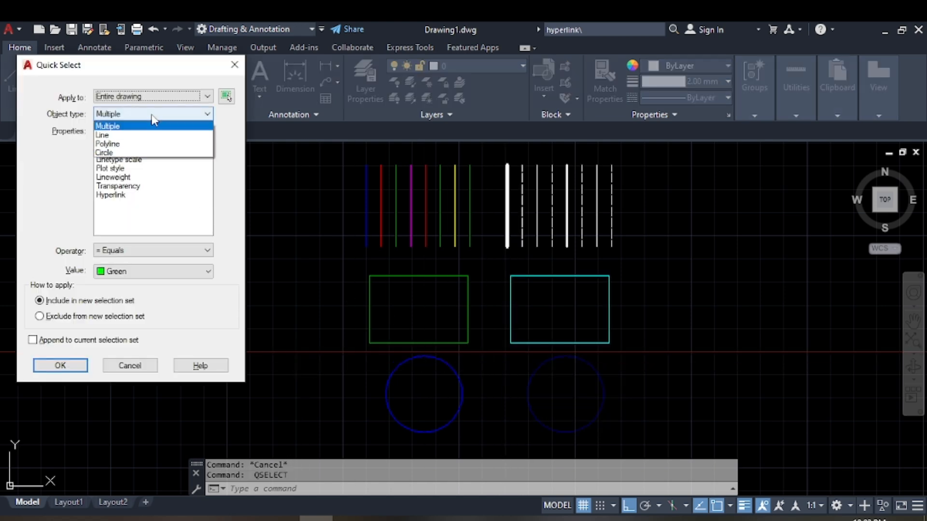
pyautogui.click(153, 143)
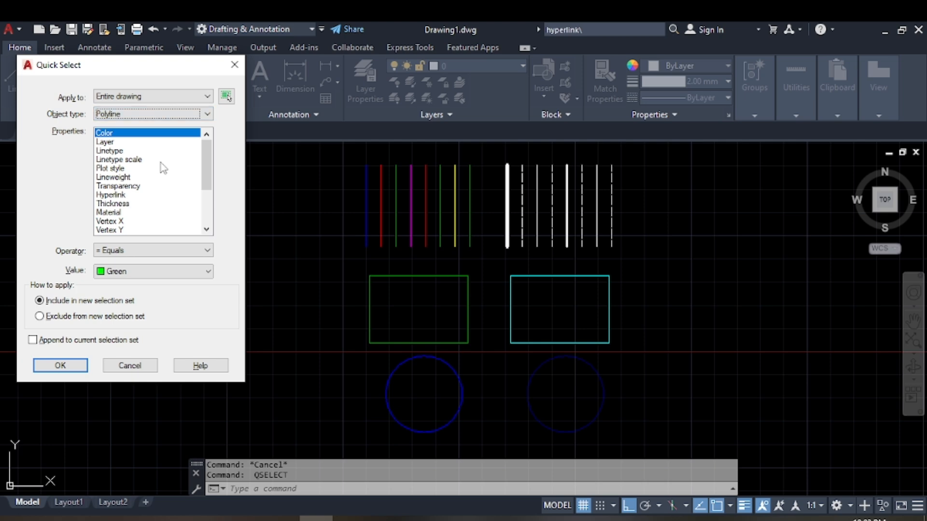
pyautogui.scroll(-3, 164, 168)
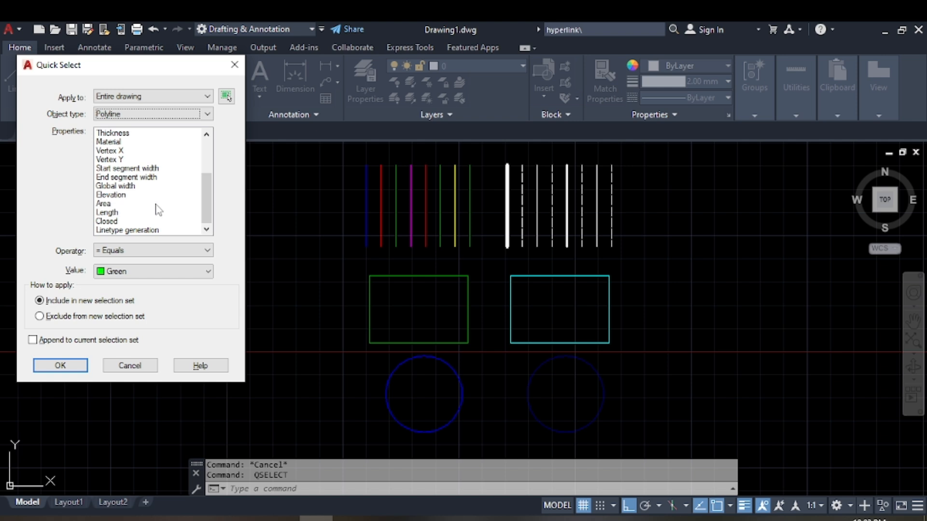
pyautogui.click(101, 205)
pyautogui.click(116, 272)
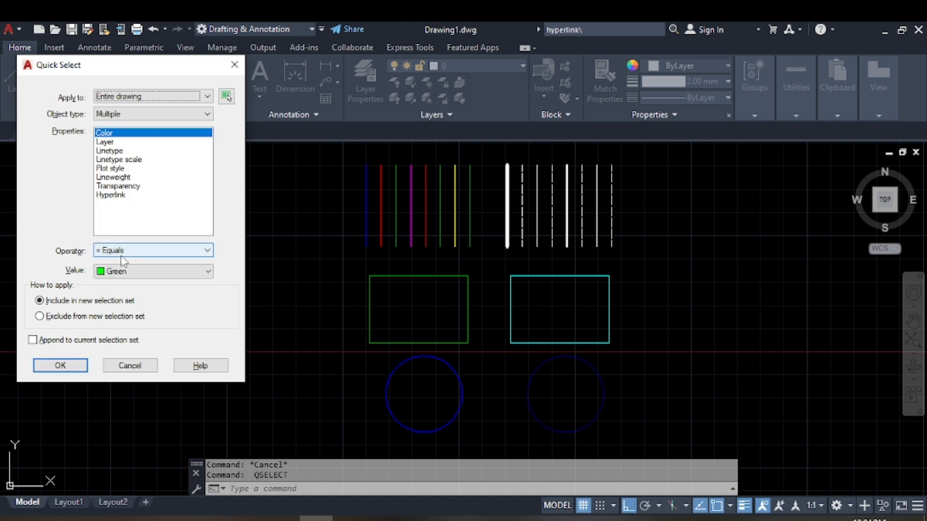
# - Quick-select all object types in the entire drawing whose layer equals 123, and clear the selection
pyautogui.click(111, 143)
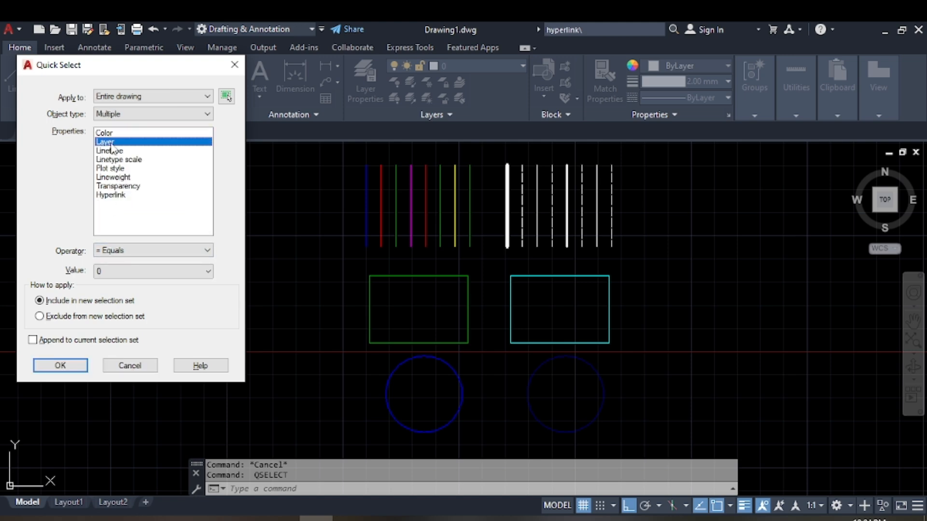
pyautogui.click(128, 252)
pyautogui.click(128, 260)
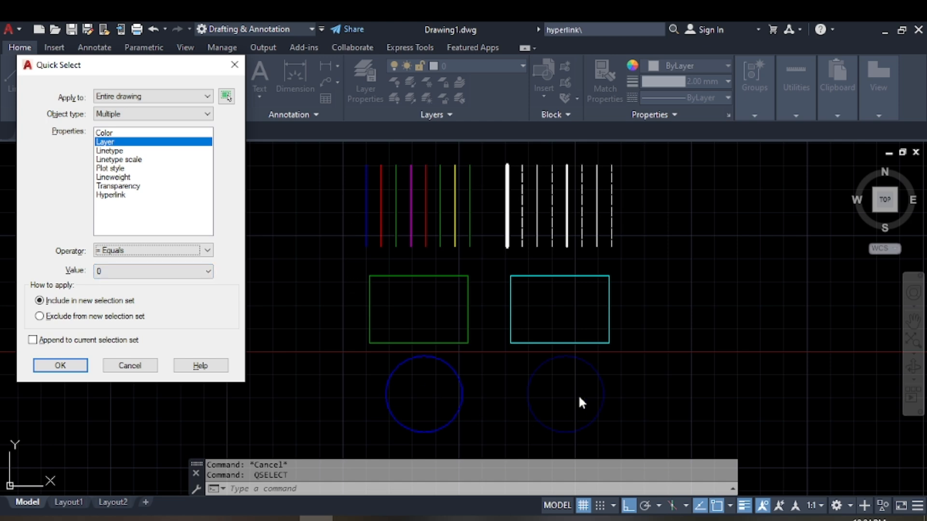
pyautogui.click(126, 271)
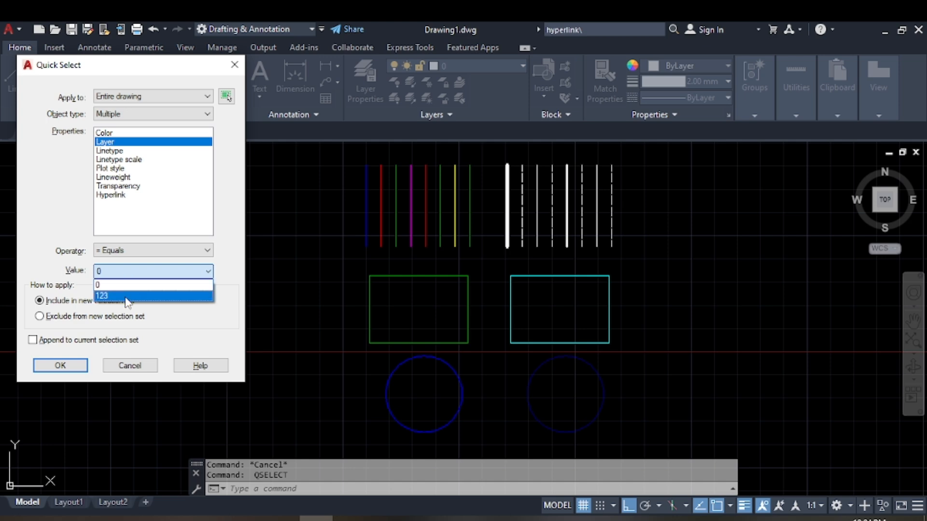
pyautogui.click(126, 296)
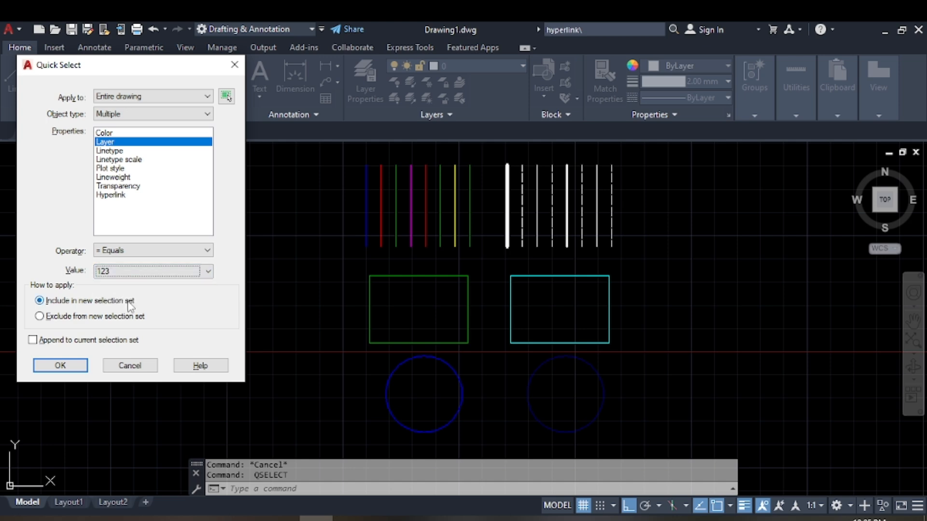
pyautogui.click(60, 366)
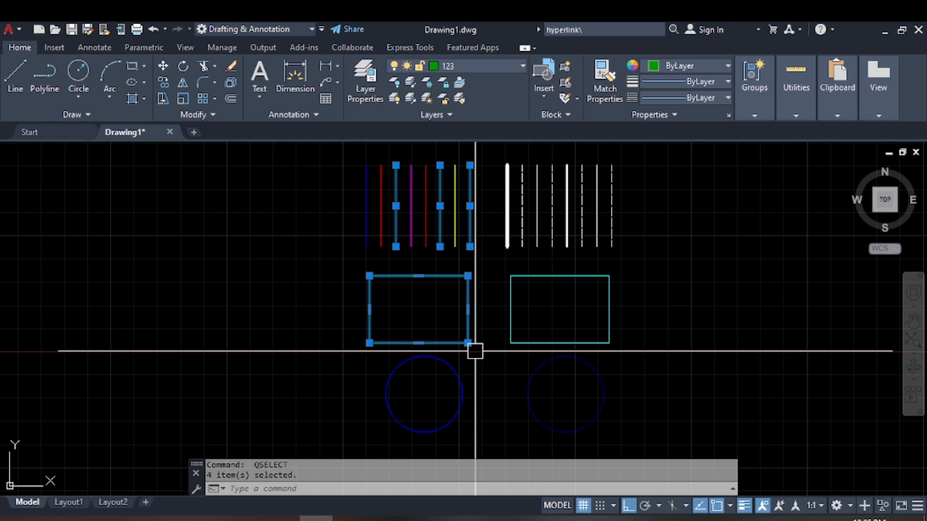
pyautogui.press('Escape')
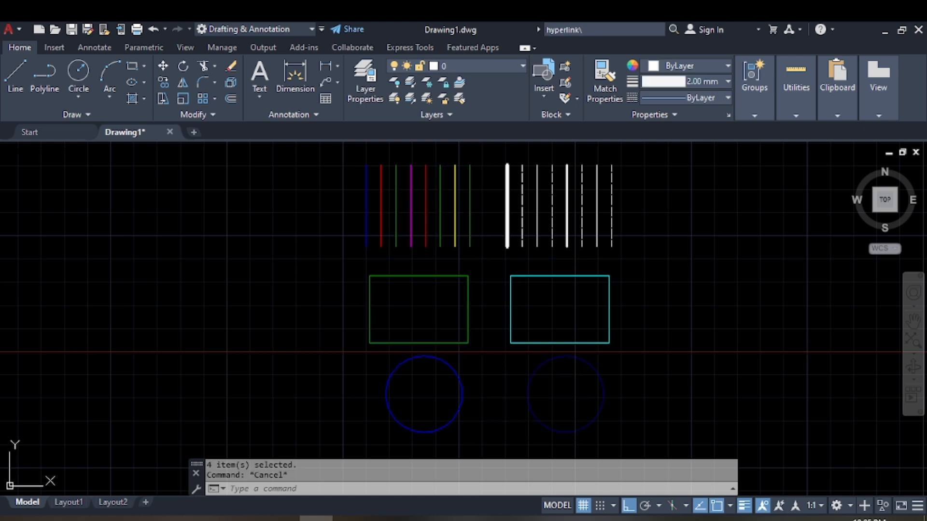
# - Quick-select all objects in the entire drawing whose layer is not equal to 123, and clear the selection
pyautogui.press('Return')
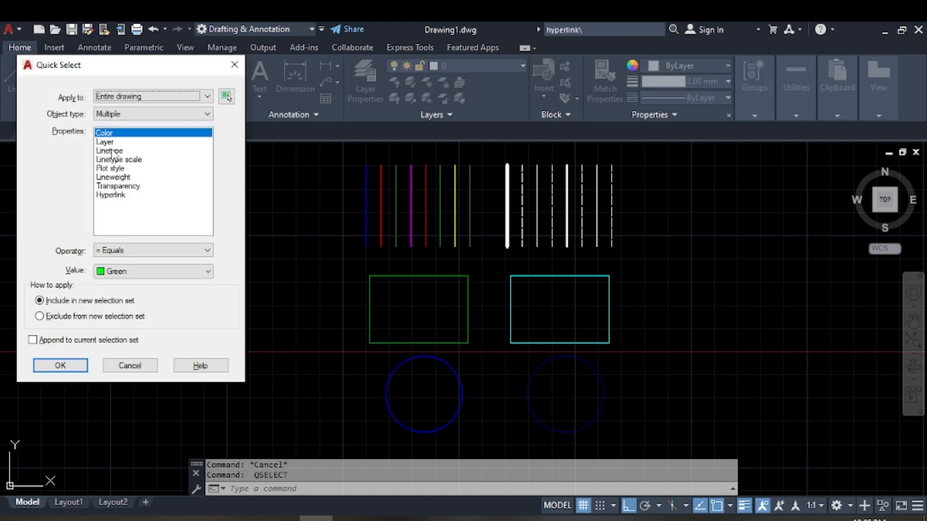
pyautogui.click(110, 142)
pyautogui.click(125, 250)
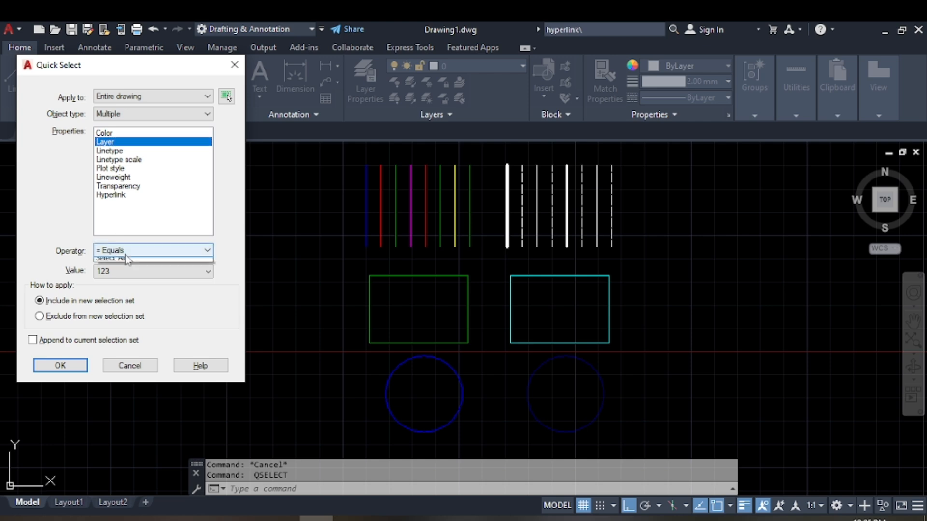
pyautogui.click(133, 272)
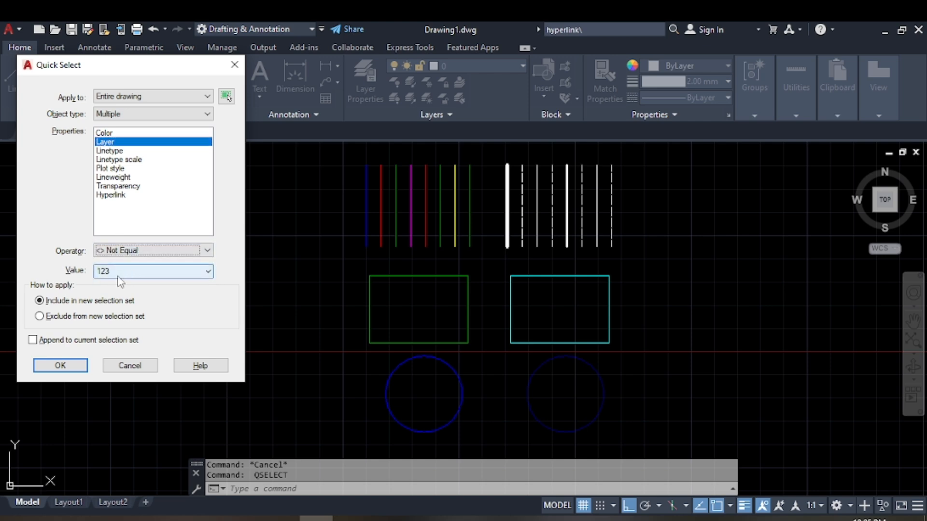
pyautogui.click(60, 365)
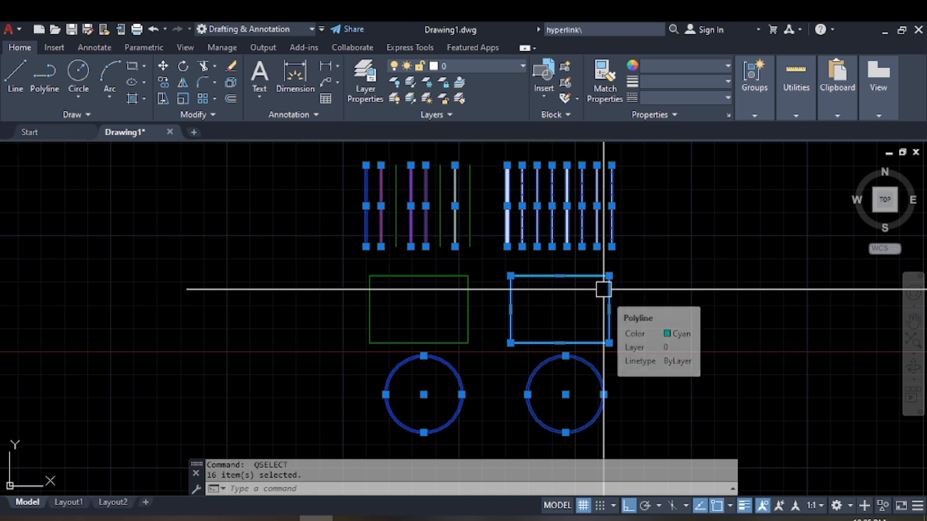
pyautogui.press('Escape')
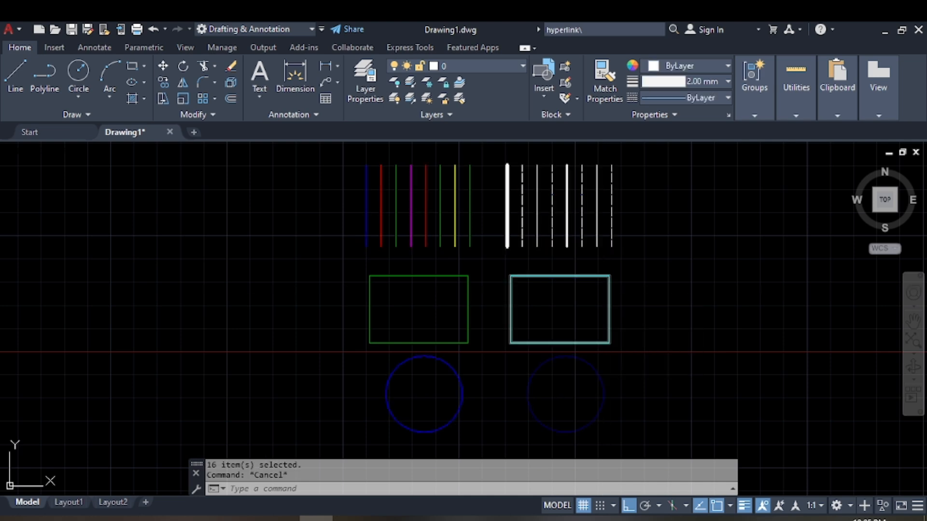
pyautogui.press('Return')
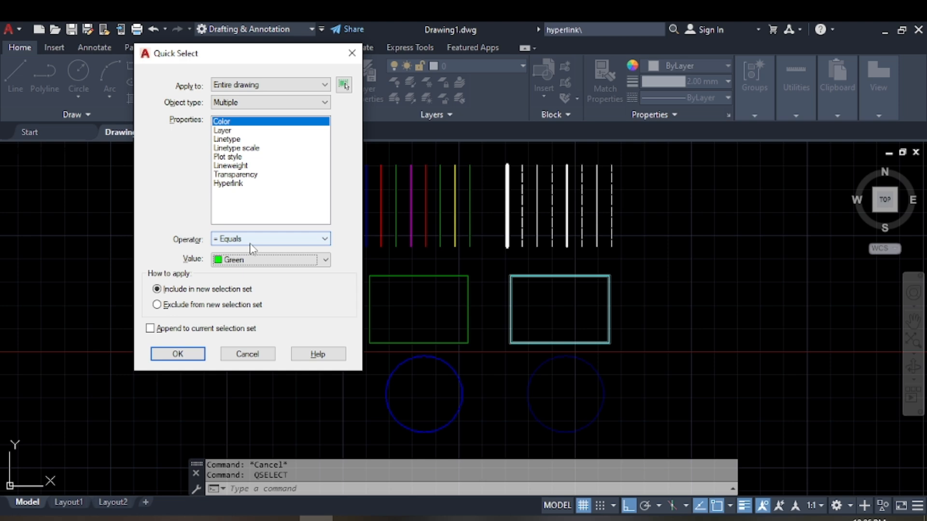
pyautogui.click(248, 356)
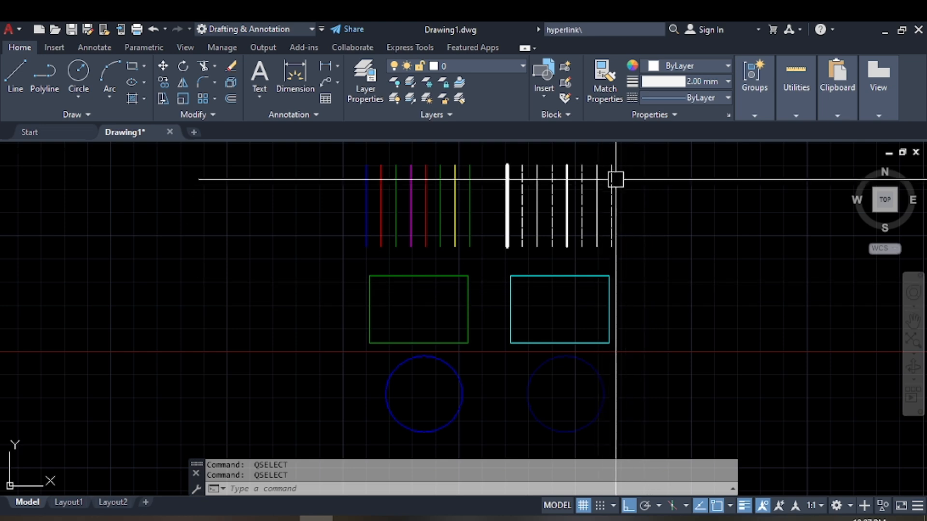
# - Select all the white vertical lines with a crossing window and deselect everything with the AI_DESELECT command
pyautogui.click(631, 155)
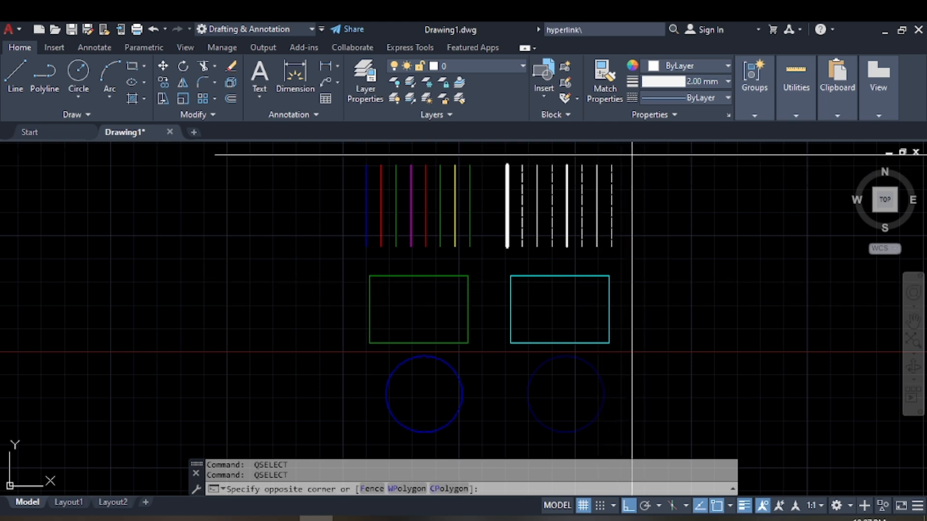
pyautogui.click(483, 259)
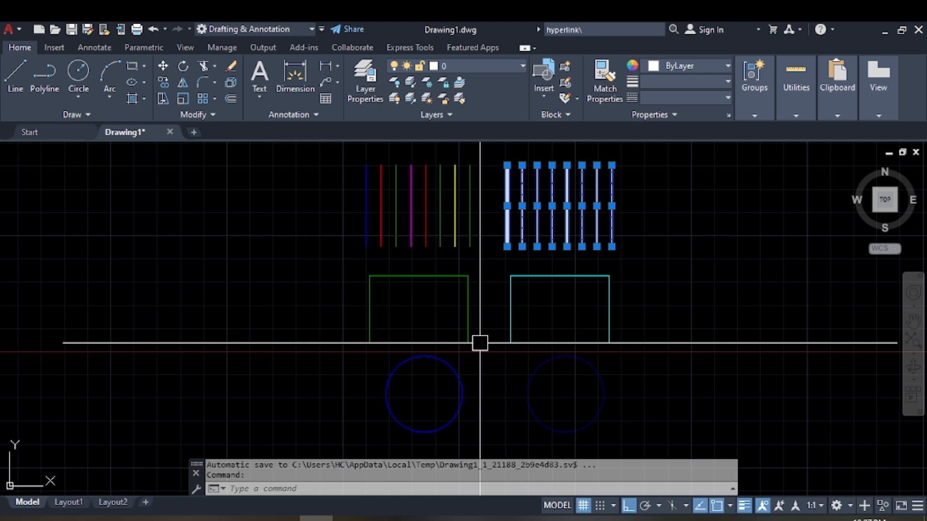
pyautogui.write('DESELECT')
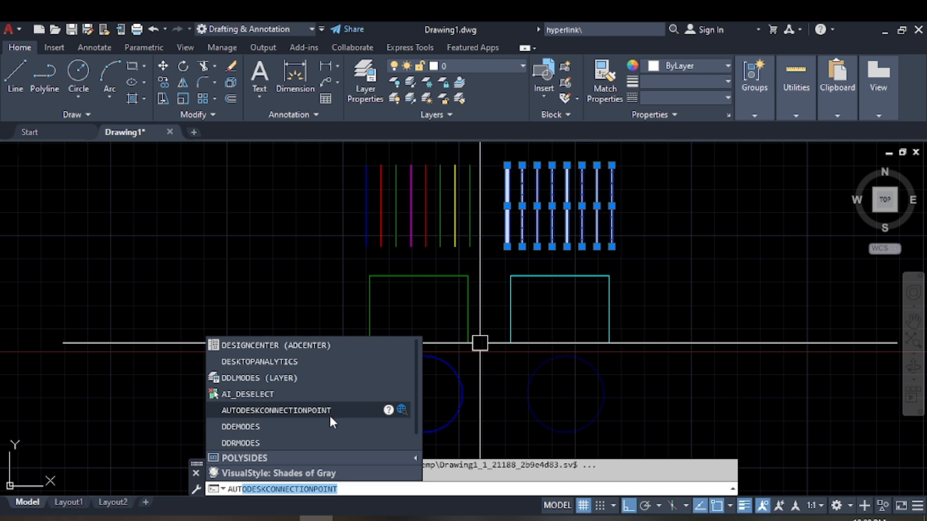
pyautogui.click(288, 396)
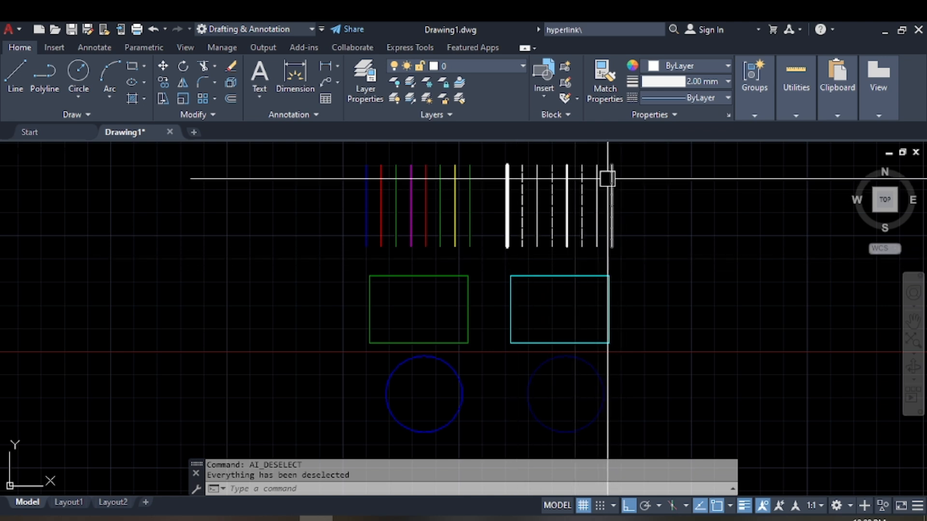
# - Select all the white vertical lines with a crossing window, and cancel the selection
pyautogui.click(653, 146)
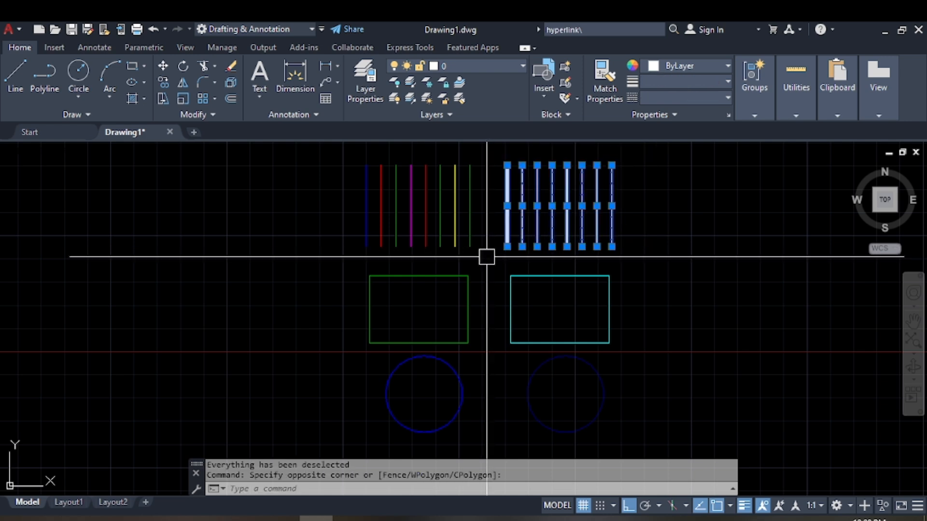
pyautogui.press('Escape')
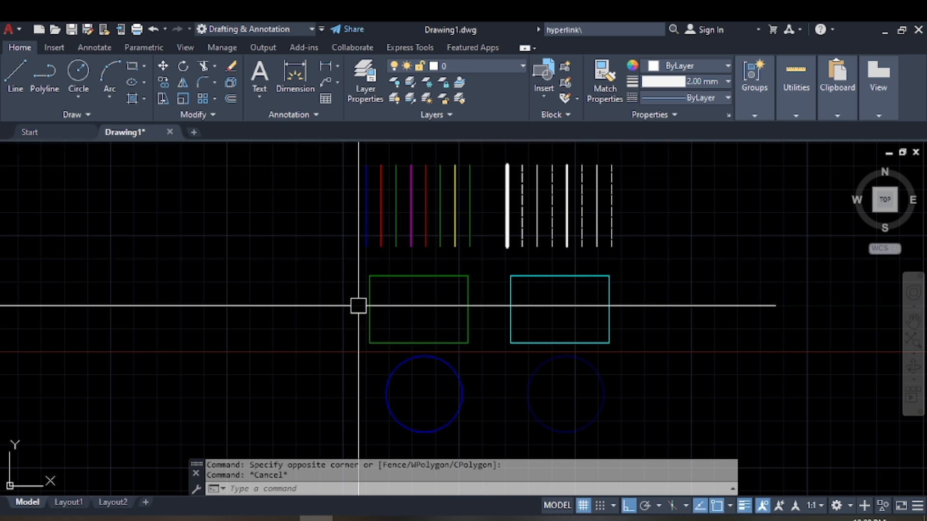
# - Select the first green vertical line on layer 123, extend the selection with Select Similar, and clear it
pyautogui.click(395, 187)
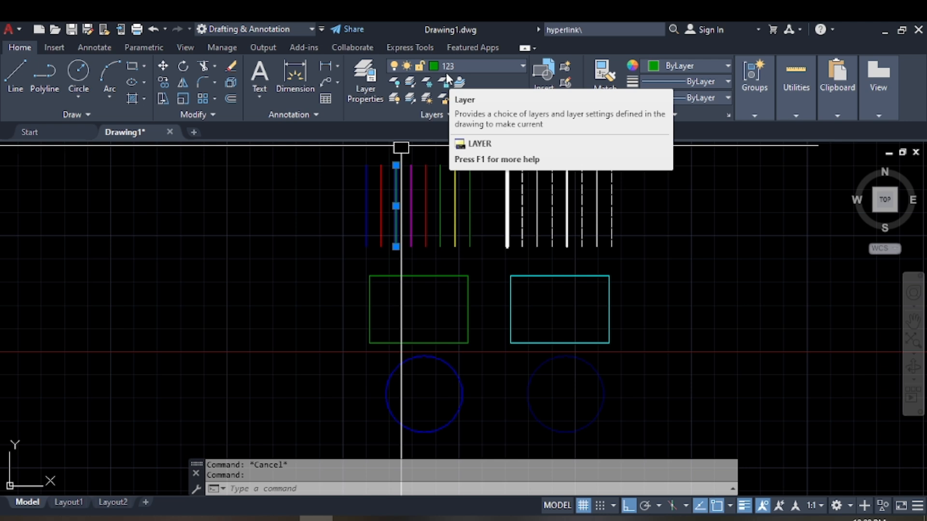
pyautogui.rightClick(393, 186)
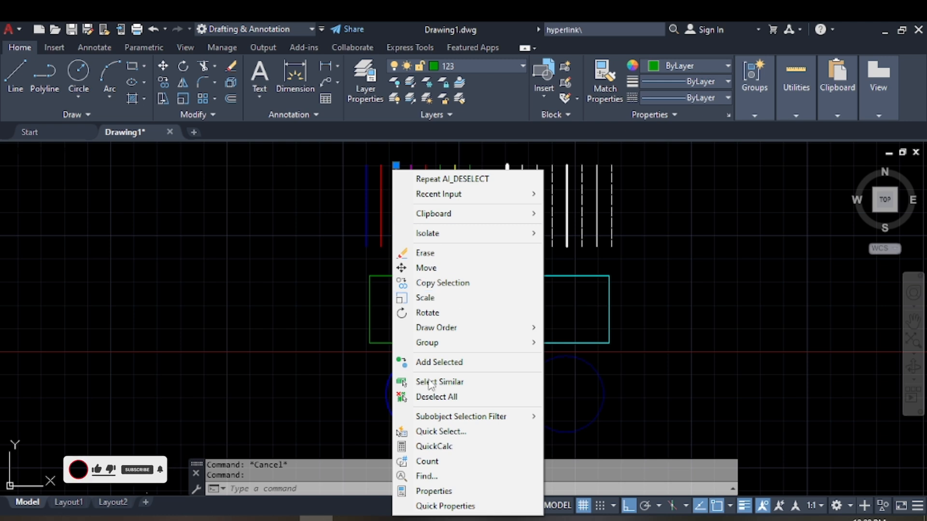
pyautogui.click(448, 386)
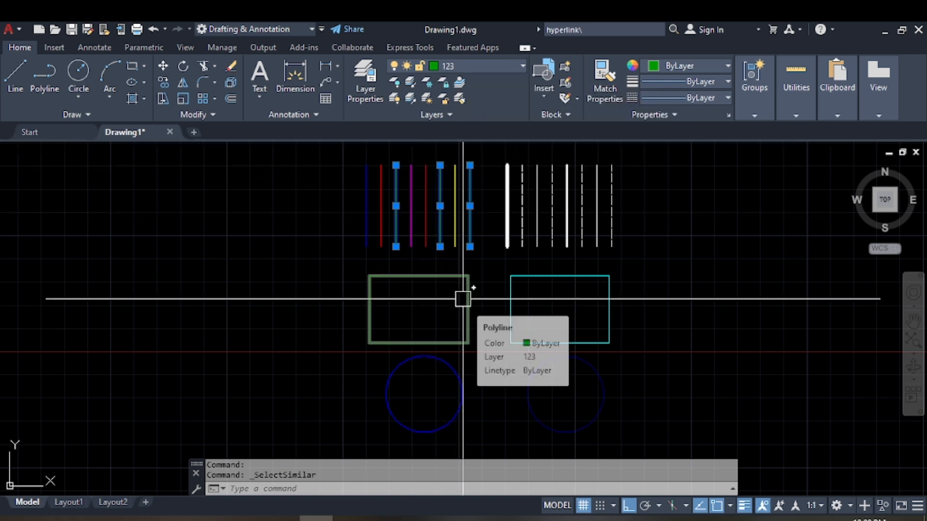
pyautogui.press('Escape')
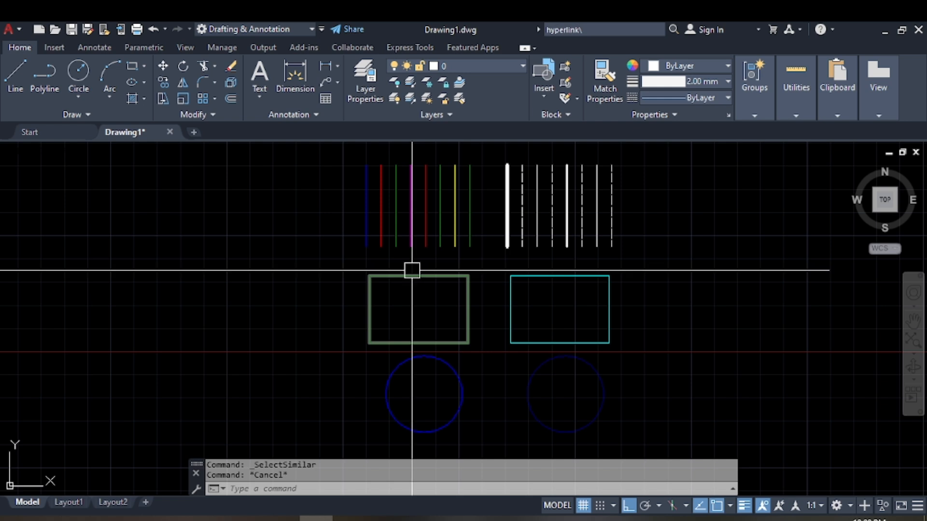
# - Select the green rectangle to check its object type, color, layer and linetype, and clear the selection
pyautogui.click(412, 271)
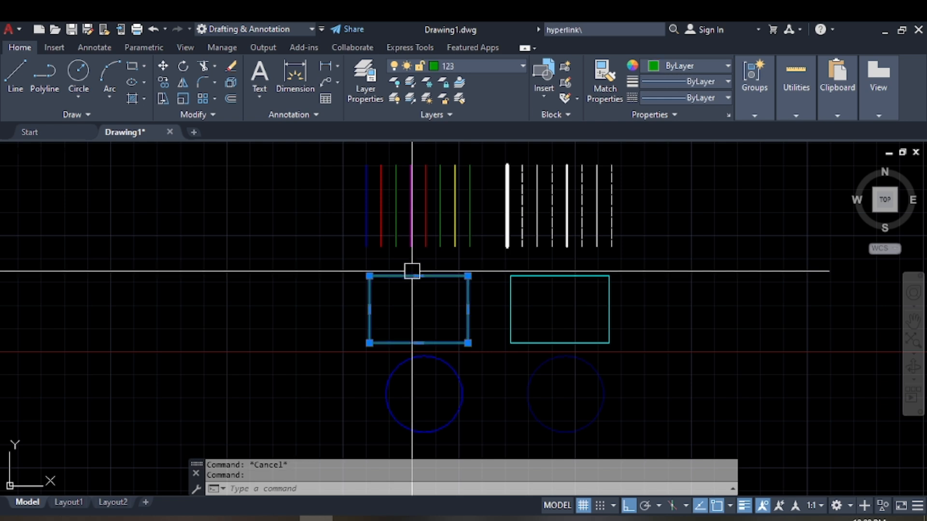
pyautogui.moveTo(412, 271)
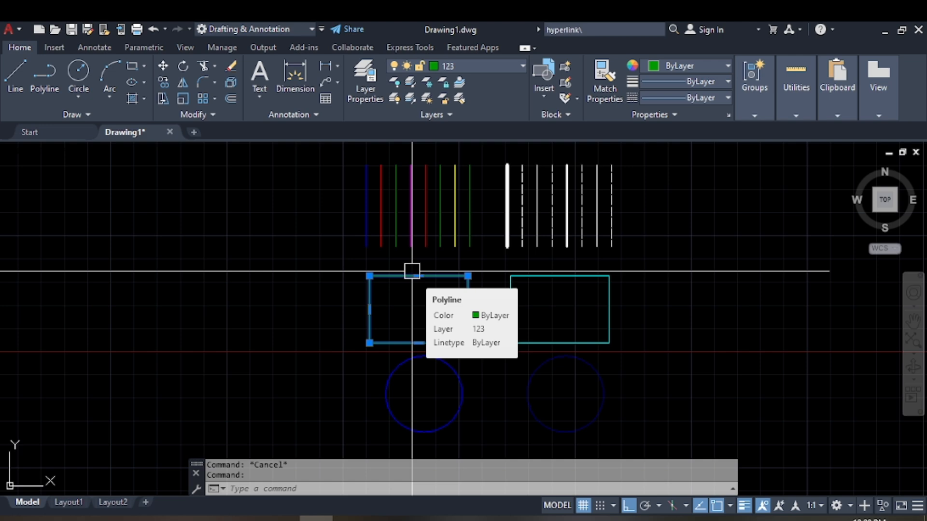
pyautogui.press('Escape')
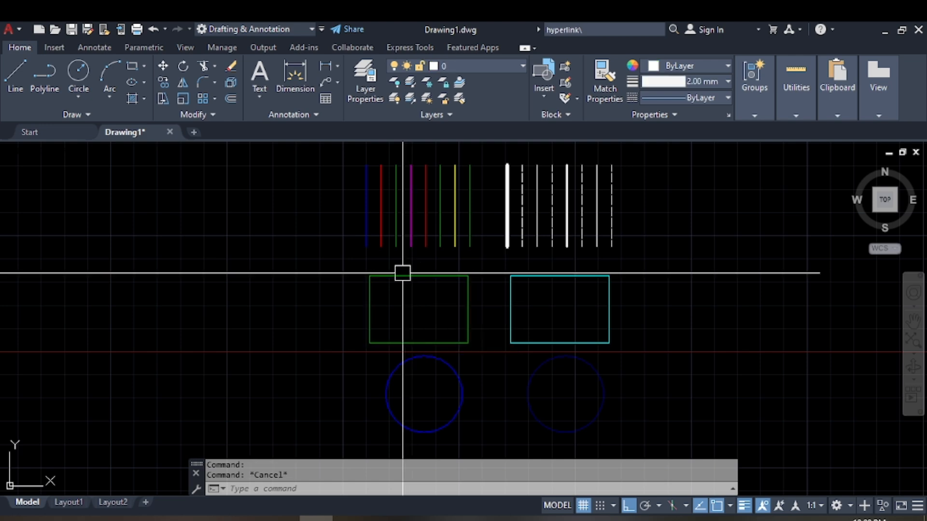
# - Run Select Similar again from the first green vertical line, check the matched lines' properties, and clear the selection
pyautogui.click(396, 206)
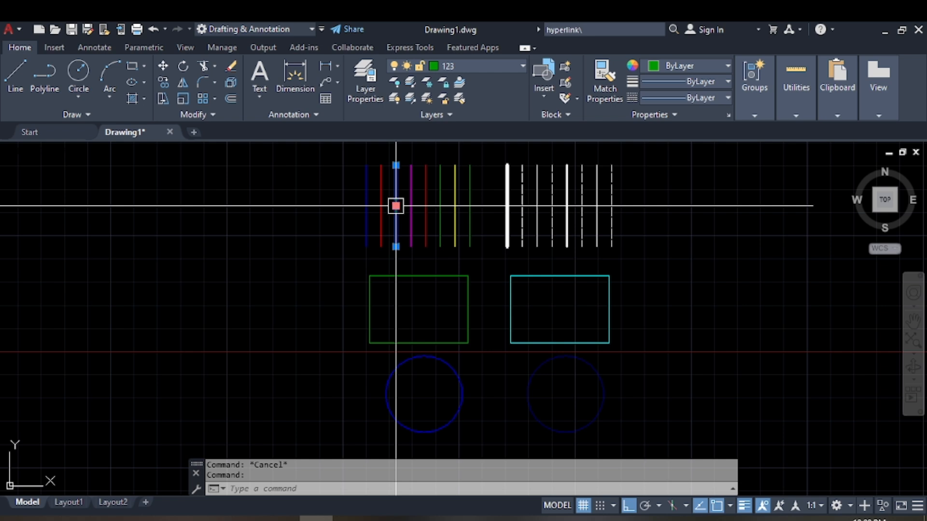
pyautogui.rightClick(396, 206)
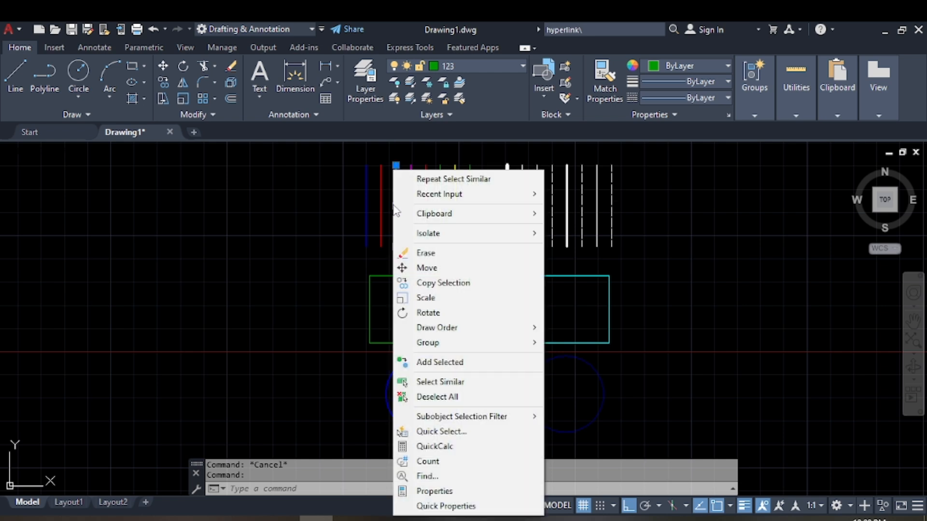
pyautogui.click(442, 388)
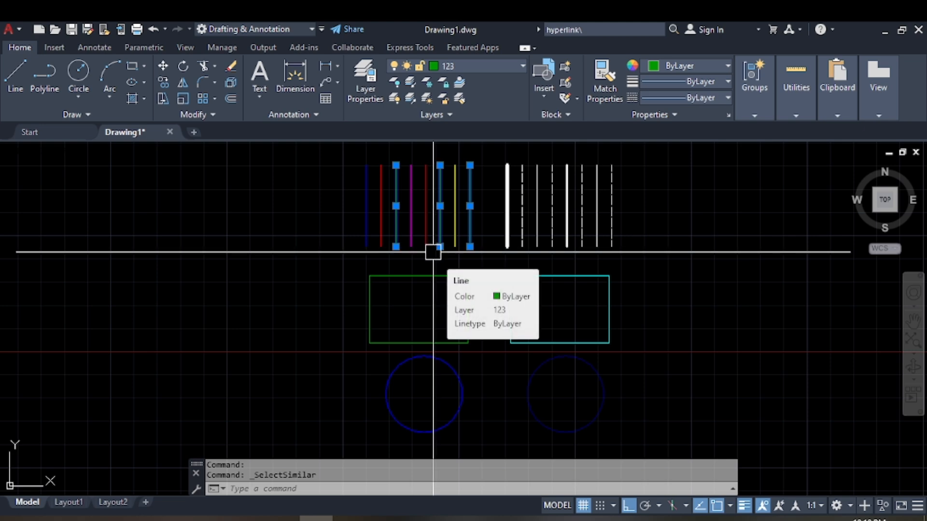
pyautogui.press('Escape')
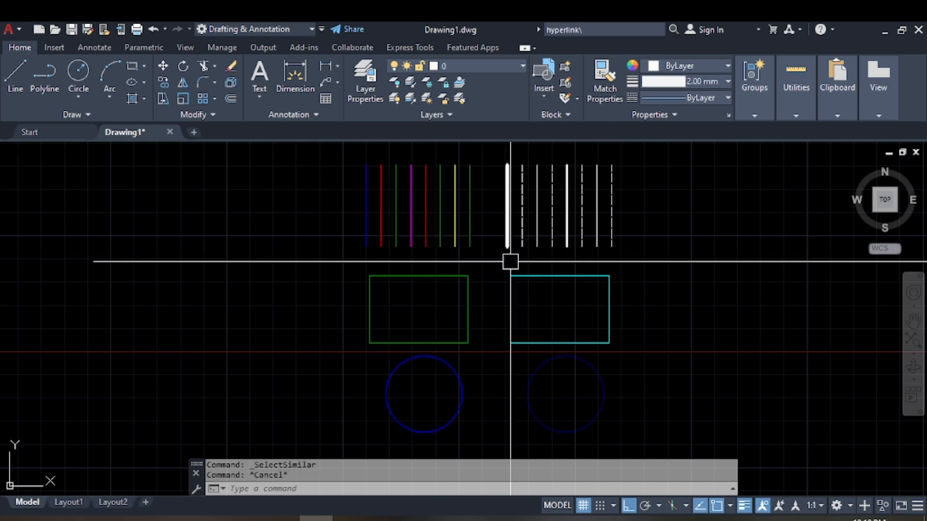
# - Select the thick white vertical line on layer 0, extend the selection with Select Similar, and clear it
pyautogui.click(503, 197)
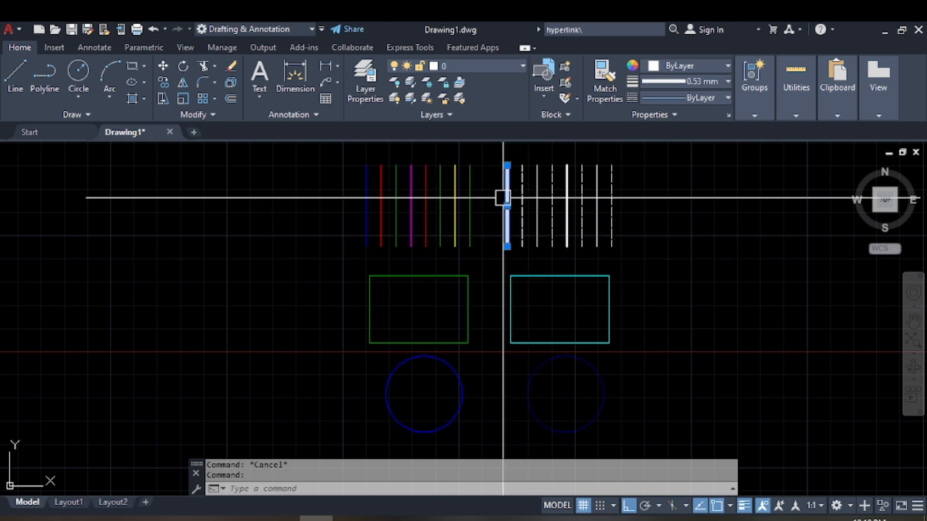
pyautogui.rightClick(503, 197)
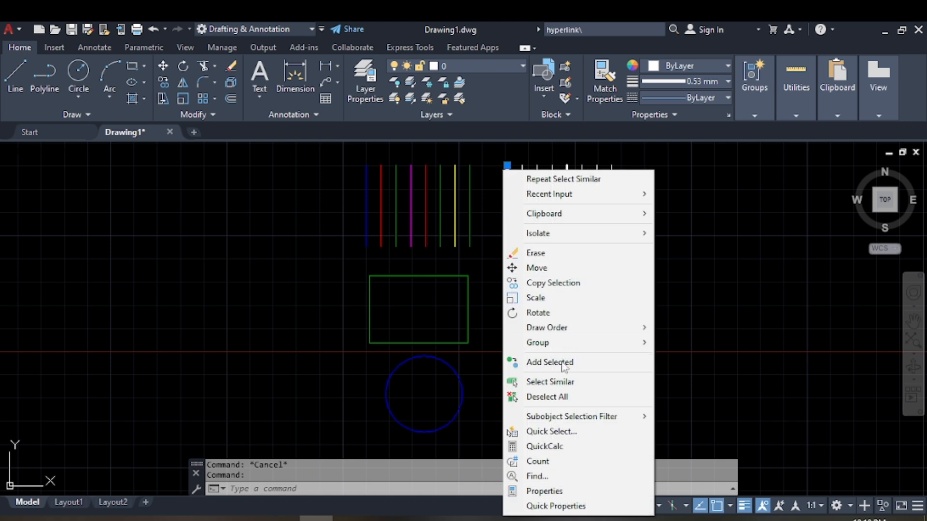
pyautogui.click(569, 383)
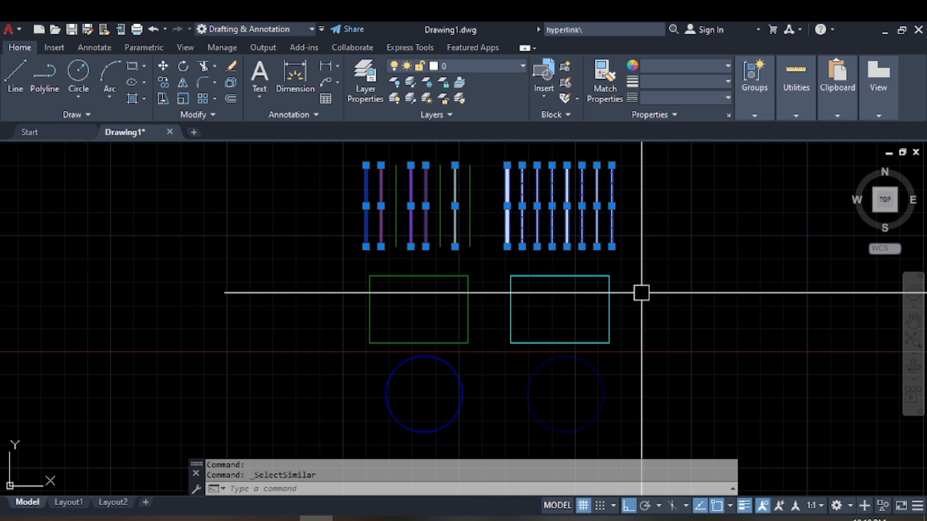
pyautogui.press('Escape')
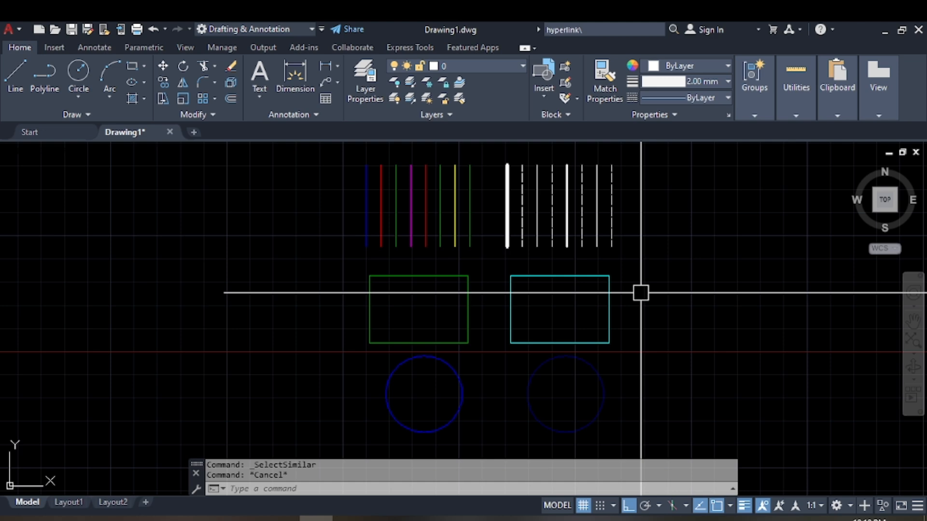